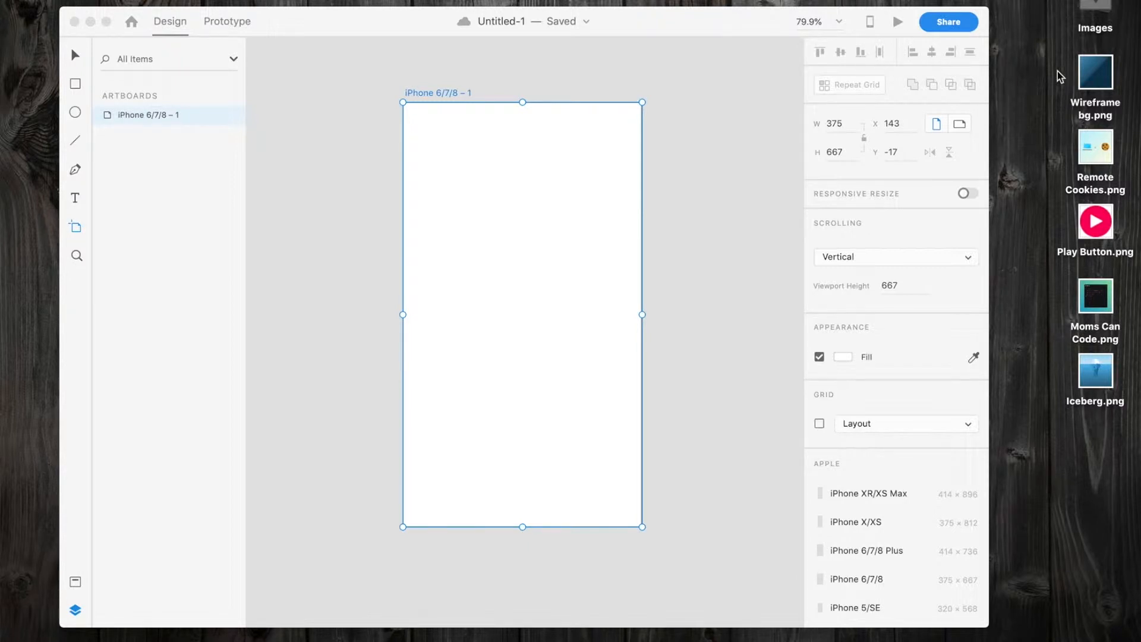
Import the Wireframe bg, Remote Cookies, Play Button, Moms Can Code and Iceberg images from the desktop onto the iPhone artboard.
left_click_drag(1058, 70, 1117, 424)
left_click_drag(1103, 242, 572, 328)
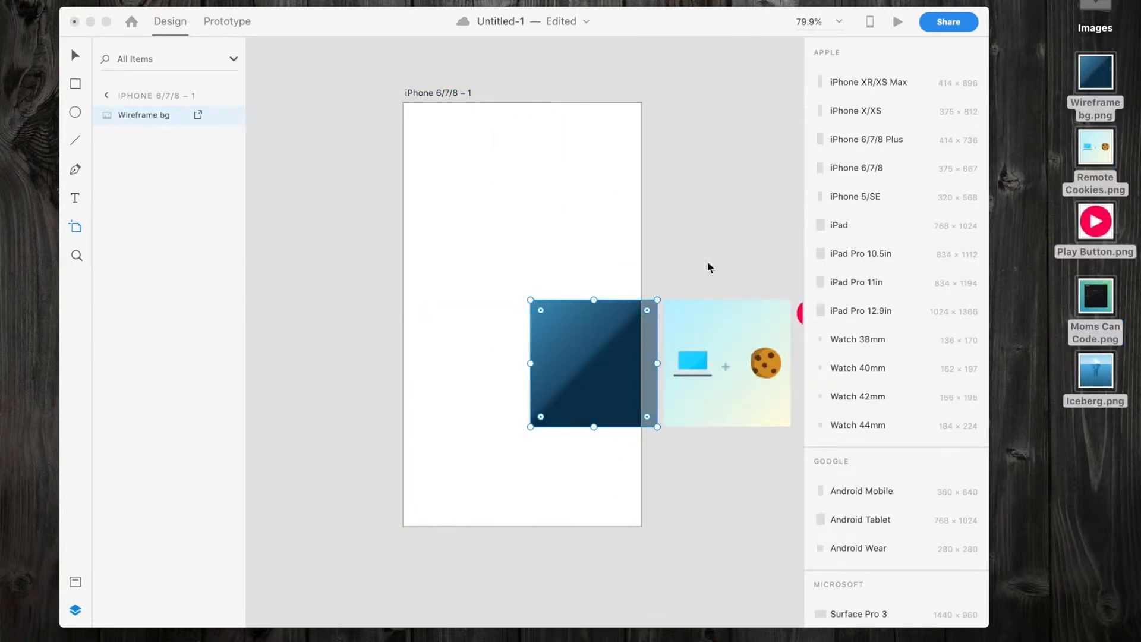
left_click(673, 255)
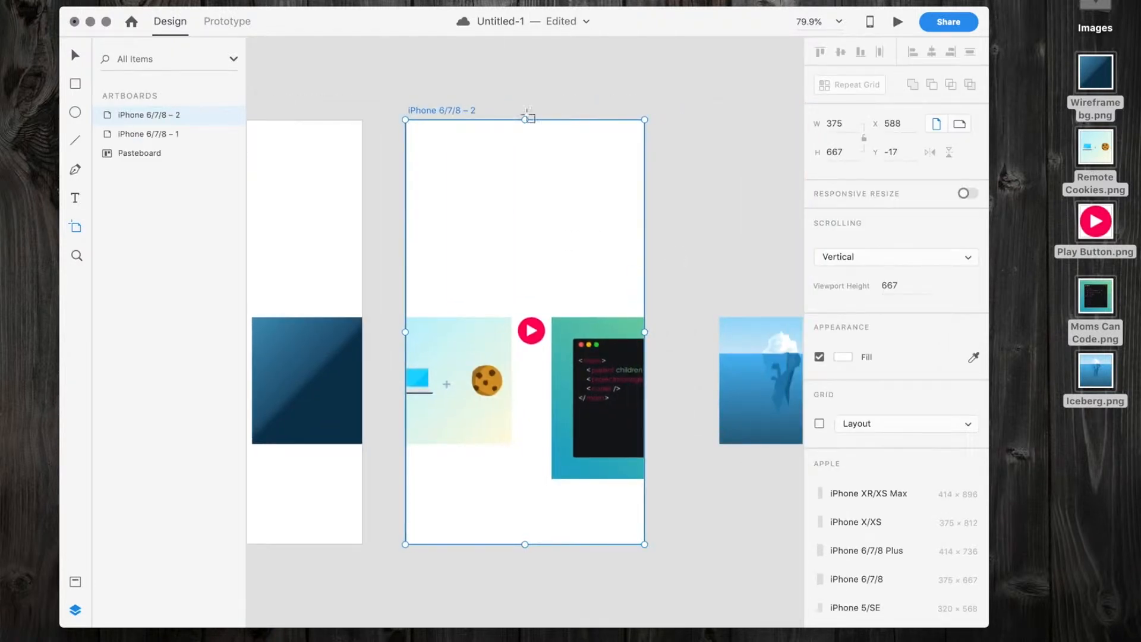
key("super+z")
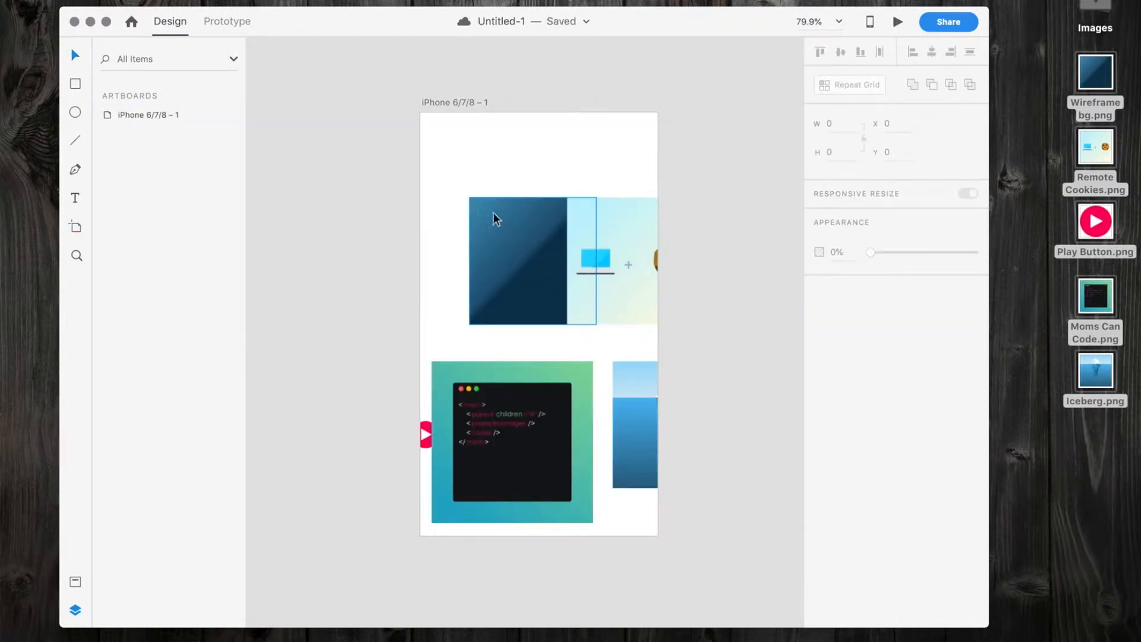
Select all five imported images, from Iceberg to Wireframe bg, in the artboard's layers and group them.
double_click(110, 115)
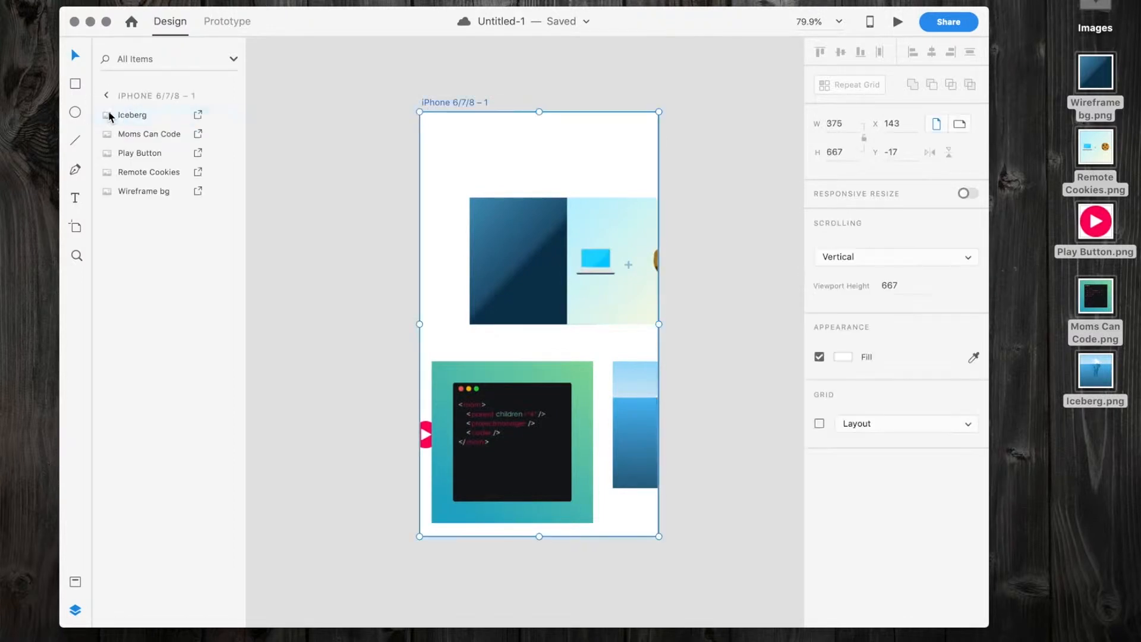
left_click(127, 115)
left_click(132, 192, "shift")
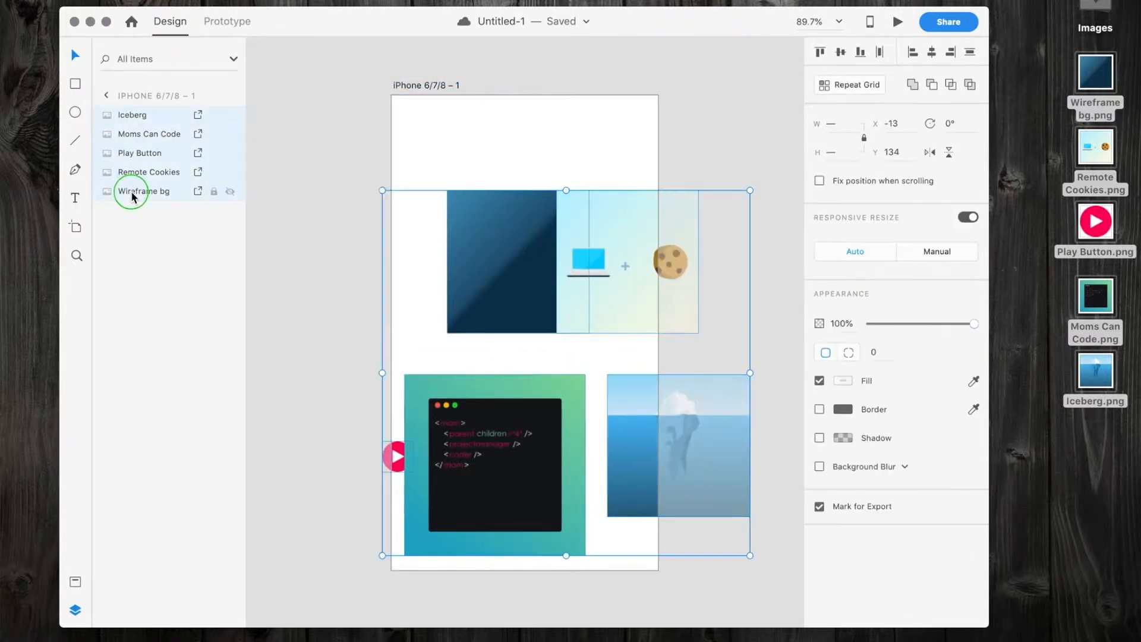
right_click(132, 191)
left_click(162, 315)
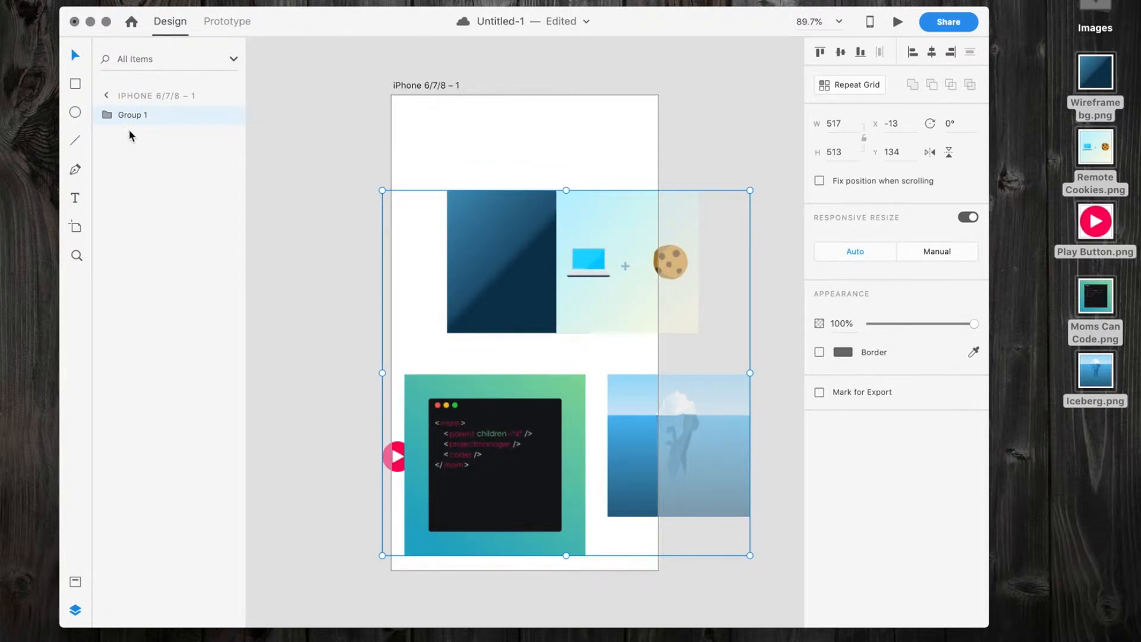
Rename the image group as Artwork and expand it to show its layers.
double_click(135, 115)
type("Artwork")
key("Return")
left_click(107, 113)
Arrange the artwork in a row near the artboard's upper edge, with Moms Can Code centred between Remote Cookies and Iceberg, and Wireframe bg at the far right.
left_click_drag(497, 462, 495, 550)
left_click(476, 390)
double_click(494, 550)
left_click_drag(541, 499, 553, 183)
left_click(506, 383)
left_click_drag(506, 383, 744, 225)
left_click_drag(614, 368, 338, 220)
left_click_drag(547, 283, 539, 278)
left_click_drag(632, 484, 652, 163)
scroll(652, 163, "right", 5)
left_click(547, 176)
left_click_drag(548, 176, 593, 180)
Place the play button on the lower-right corner of the code window in Moms Can Code and bring its layer to the front of the group.
scroll(593, 180, "left", 10)
left_click_drag(414, 463, 595, 199)
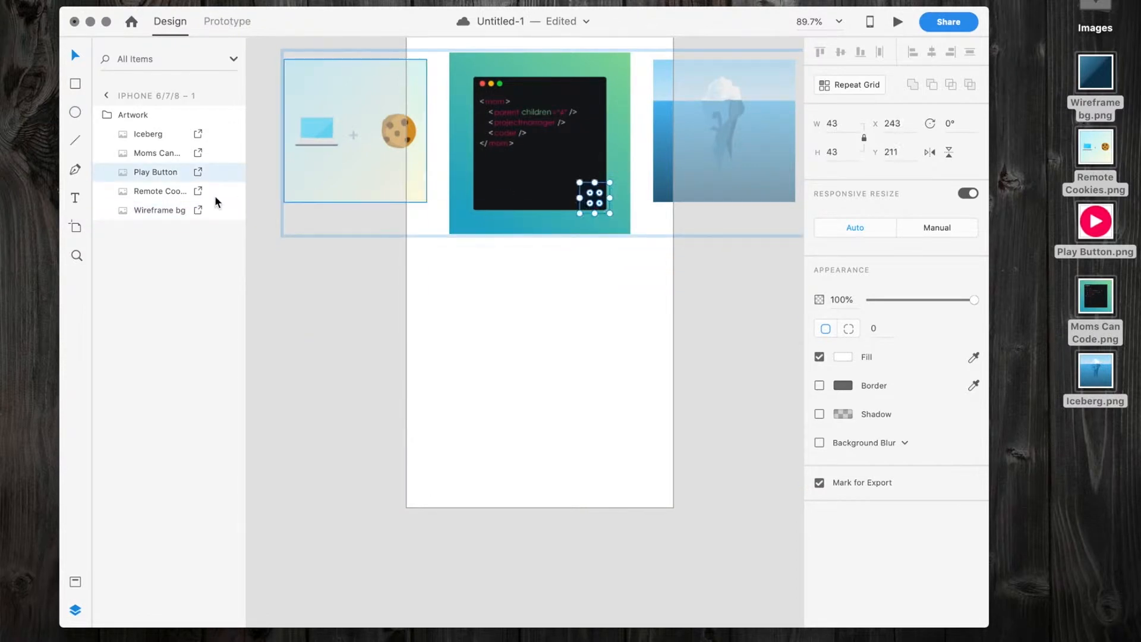
left_click_drag(133, 173, 133, 127)
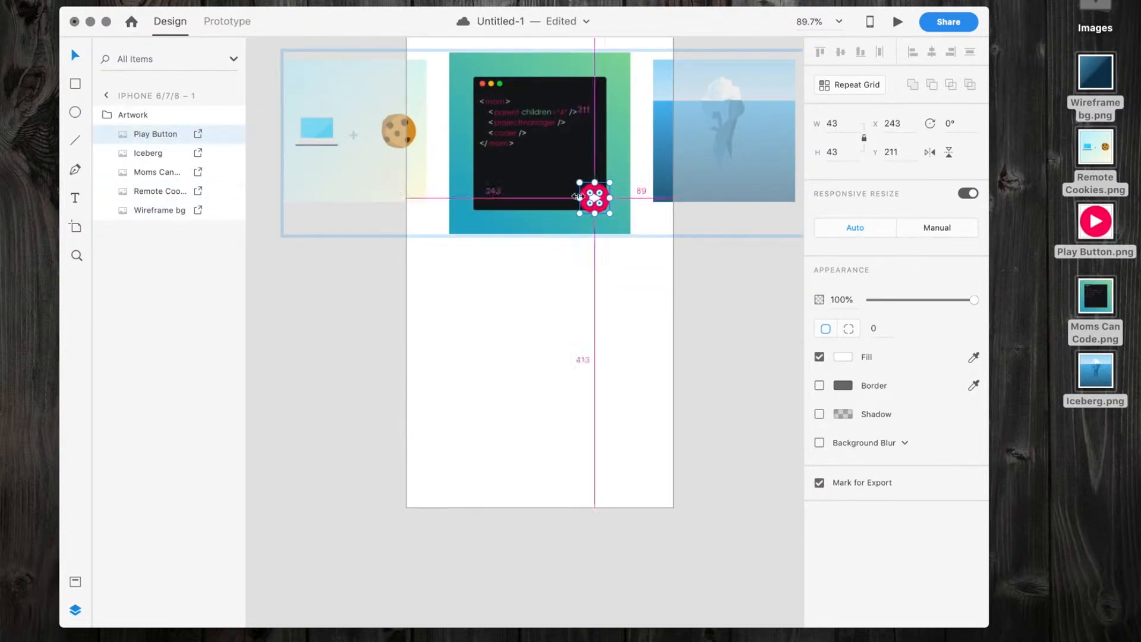
Duplicate the play button onto the lower-right part of the Iceberg image.
scroll(597, 205, "right", 5)
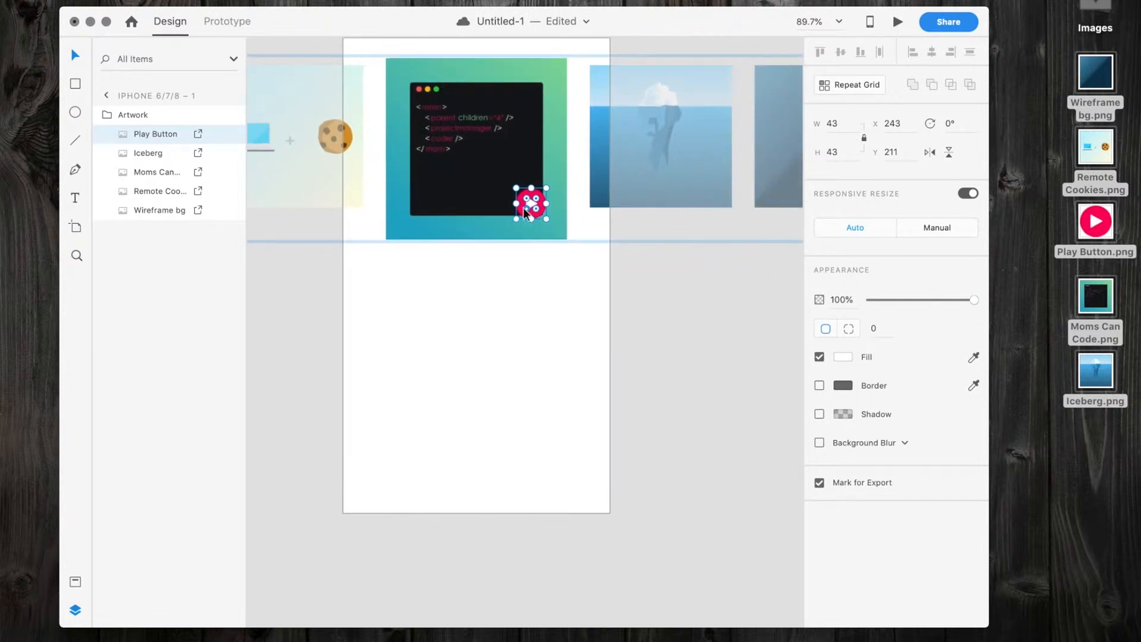
key("alt")
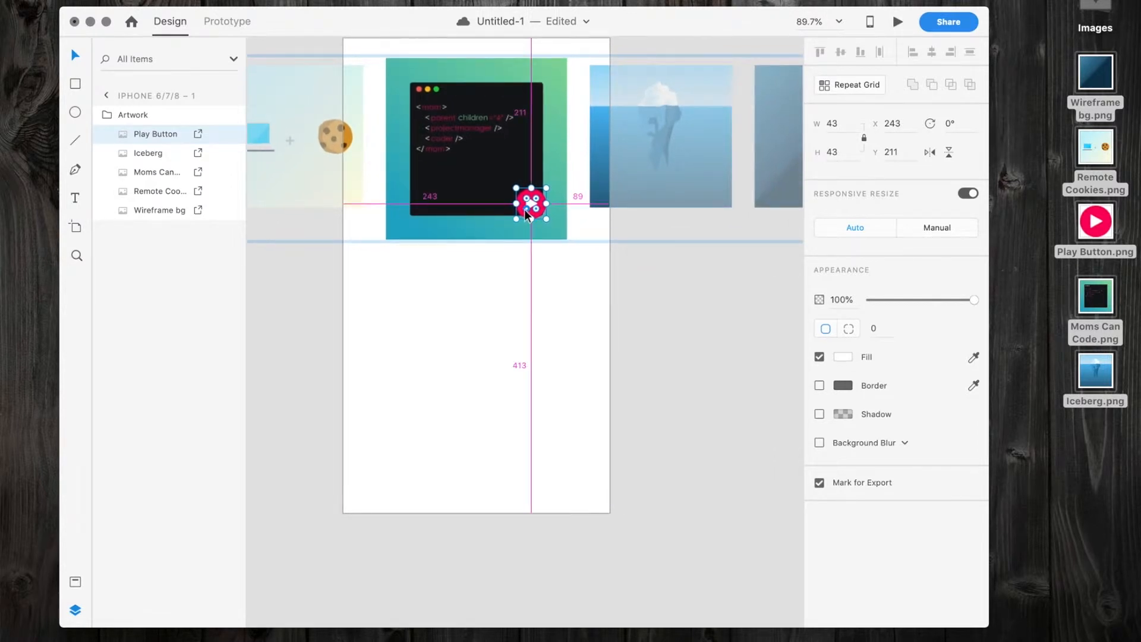
left_click_drag(533, 219, 706, 192)
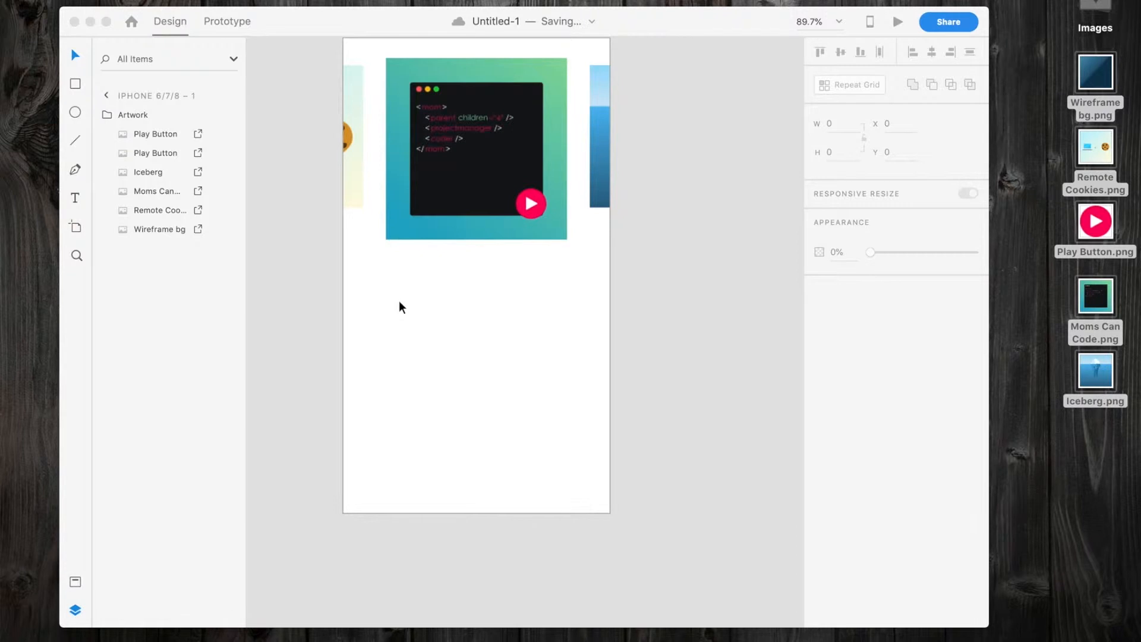
left_click(370, 273)
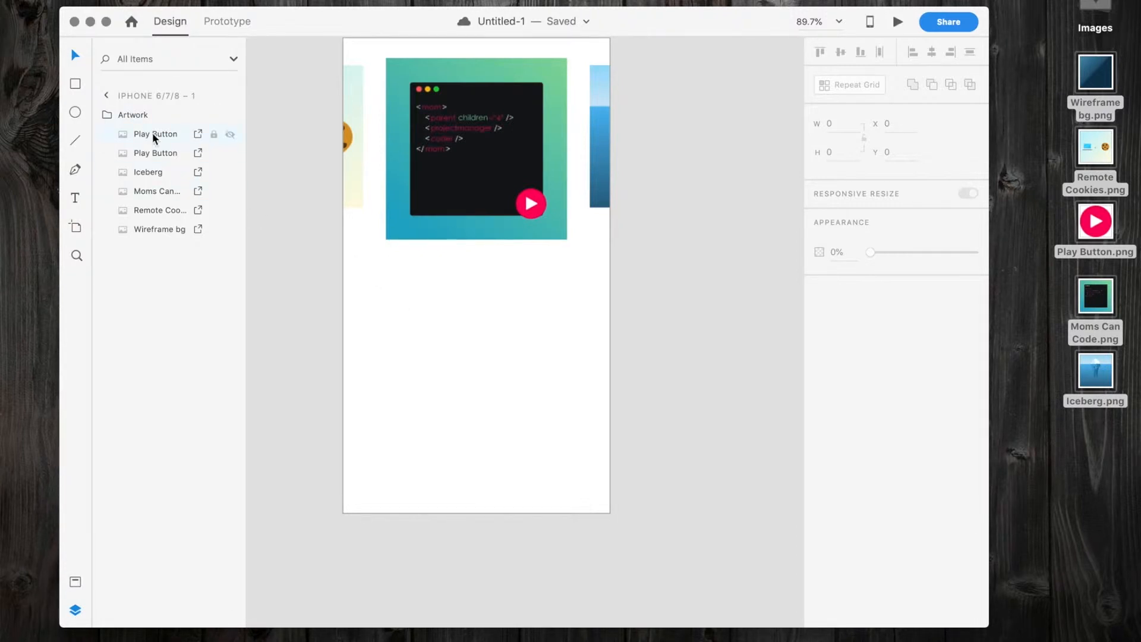
left_click(163, 118)
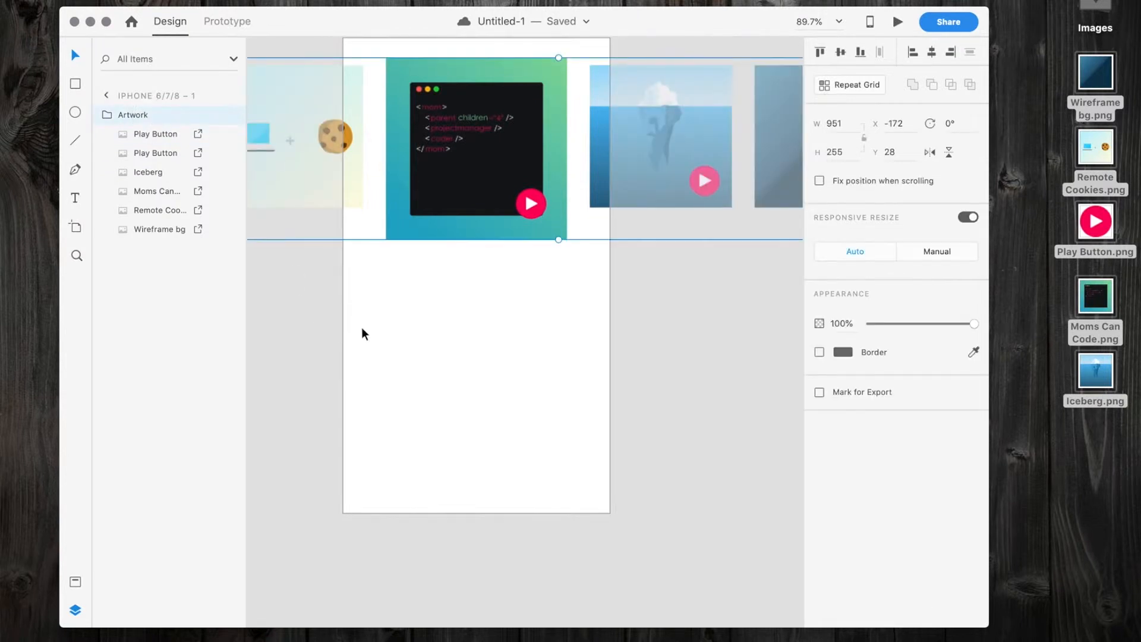
Add the texts "13 NOV 2019" and "EPISODE #400: THIS IS A TEST EPISODE!" below the artwork, wrapping the title as area text about 338 by 49.
key("t")
left_click(367, 284)
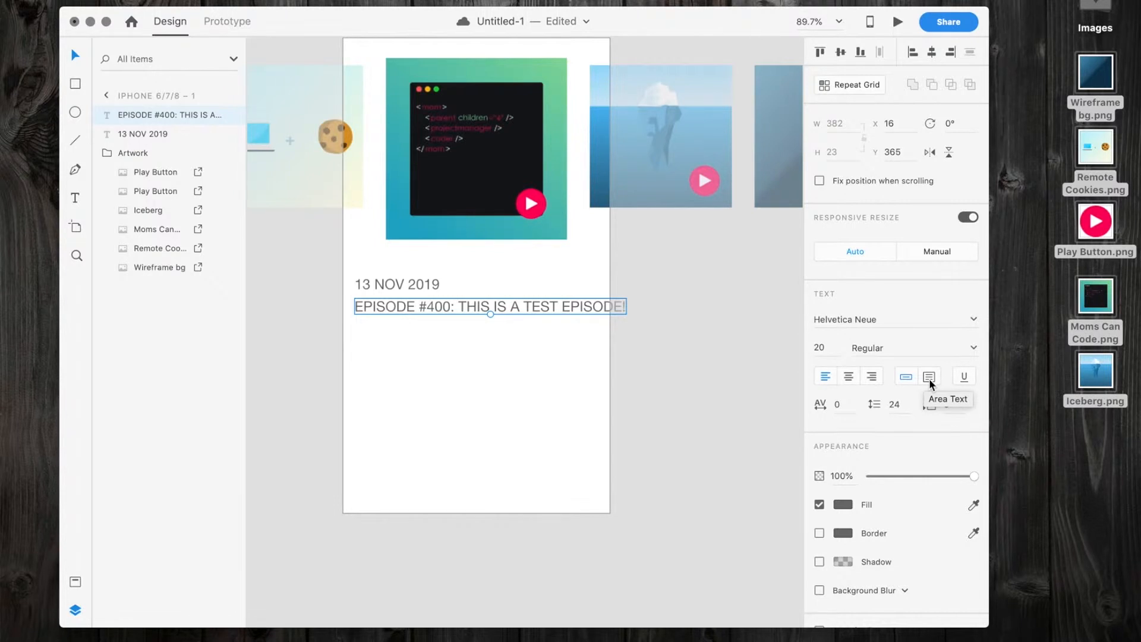
left_click(930, 376)
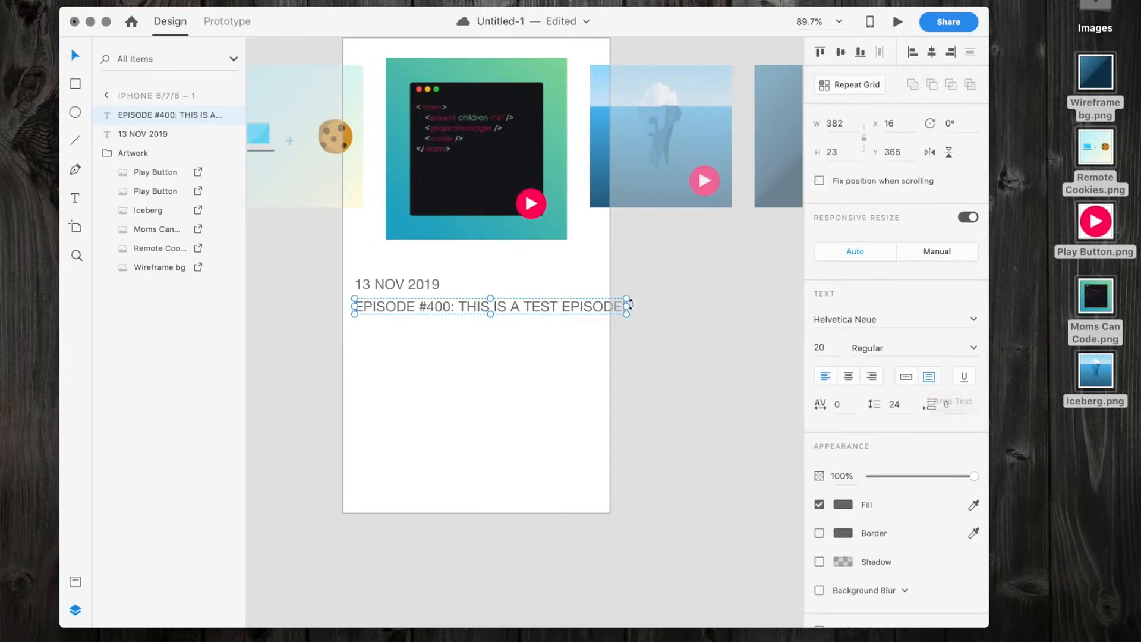
left_click_drag(627, 308, 593, 306)
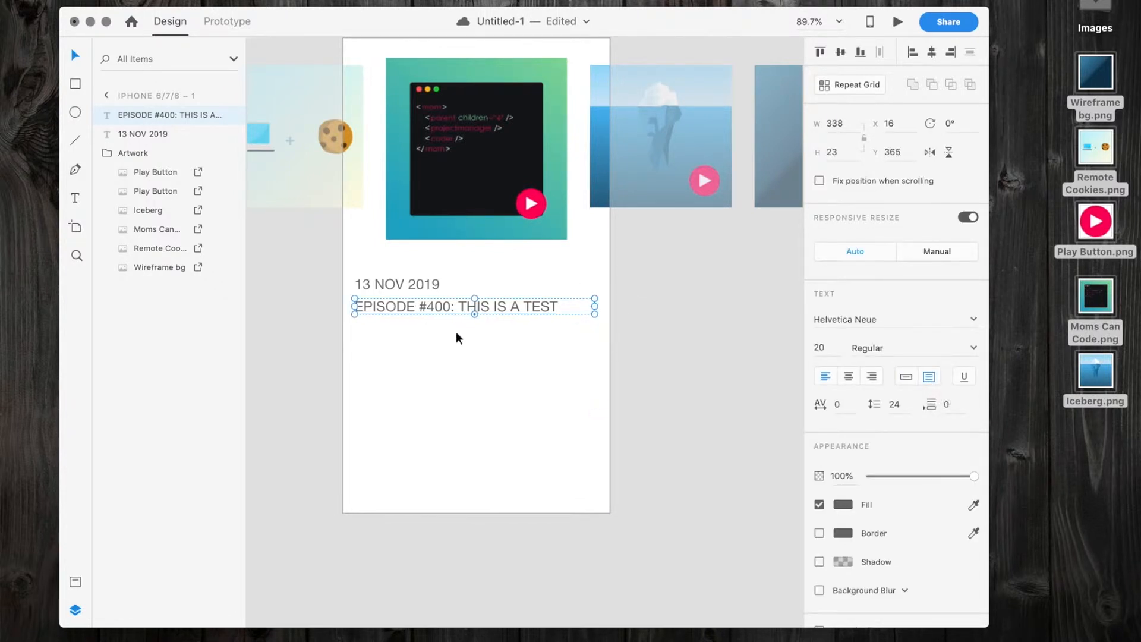
left_click_drag(475, 315, 475, 333)
left_click(429, 364)
Draw a text area about 345 by 78 below the title and enter "This is a description. It's very long.".
key("t")
left_click(358, 346)
left_click_drag(358, 345, 389, 350)
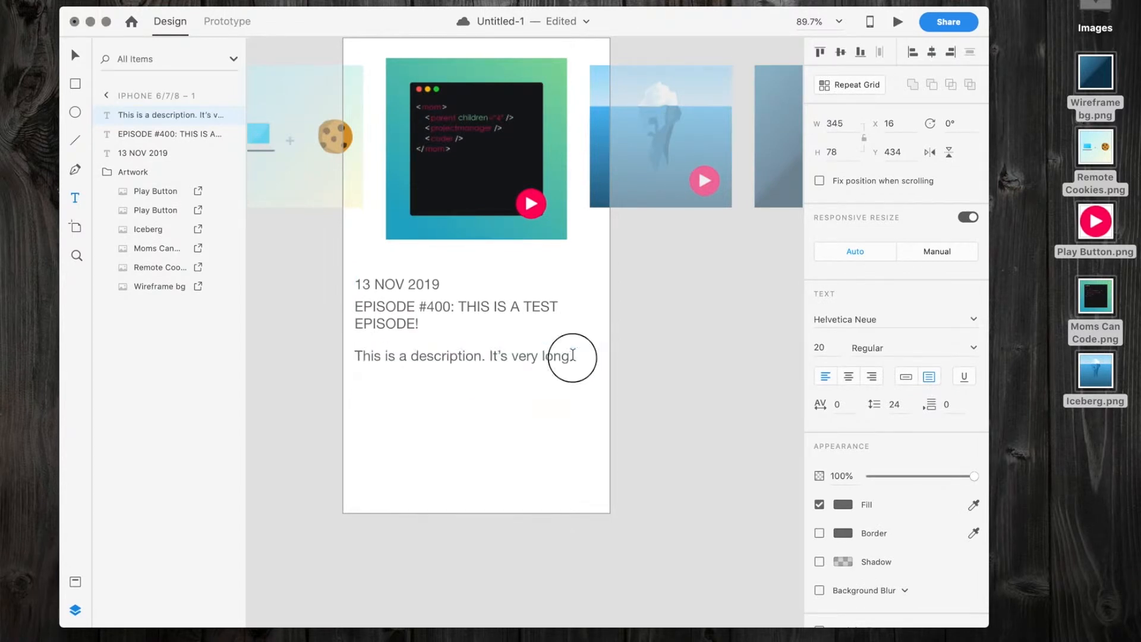
Repeat the description sentence two more times so the text fills three lines of its area.
triple_click(574, 358)
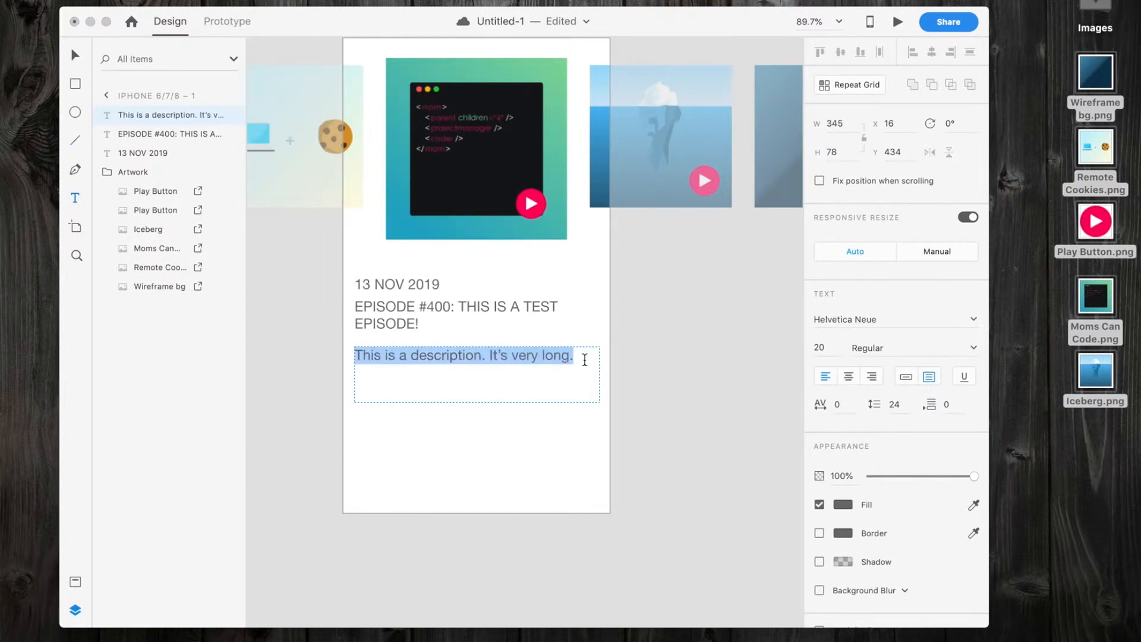
key("Right")
key("super+a")
key("super+c")
key("Right")
key("super+v")
key("super+v")
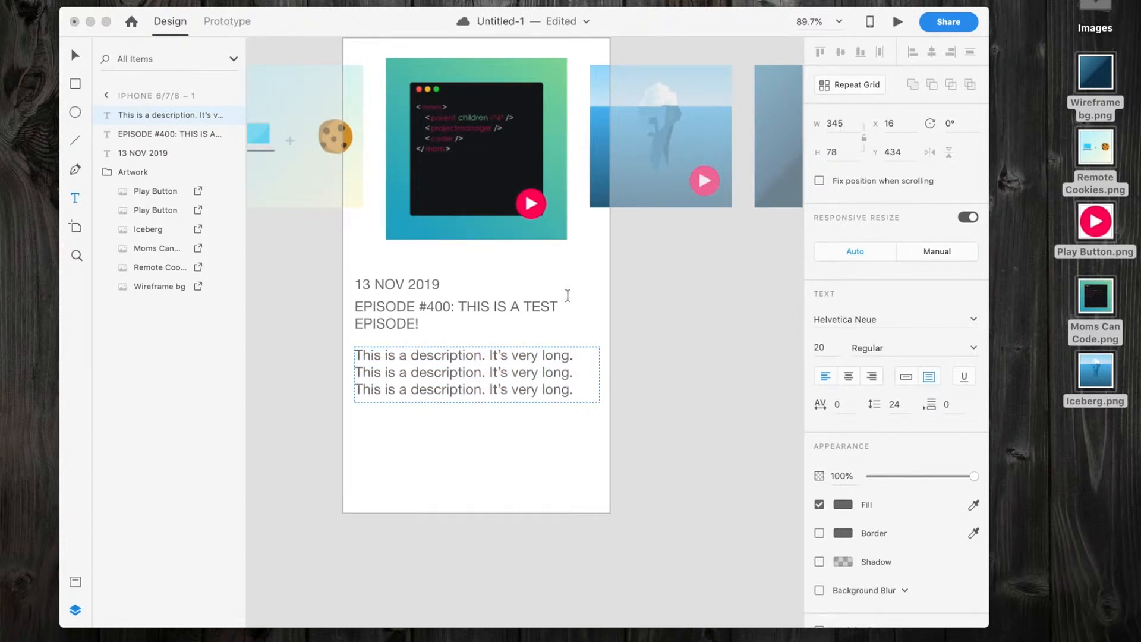
key("Escape")
left_click(386, 517)
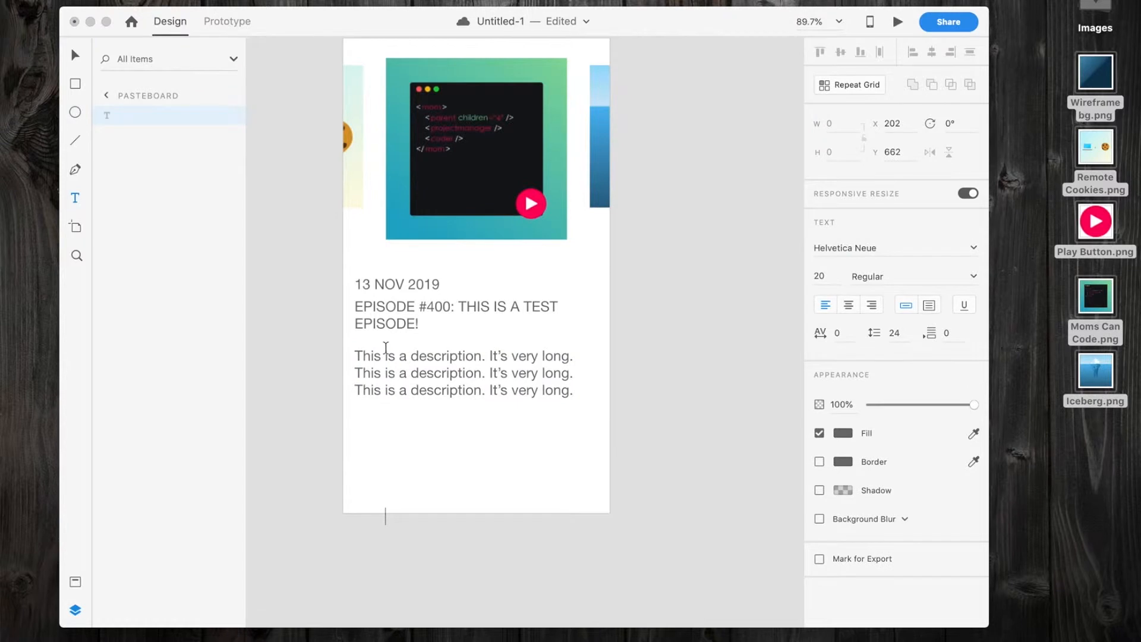
key("Escape")
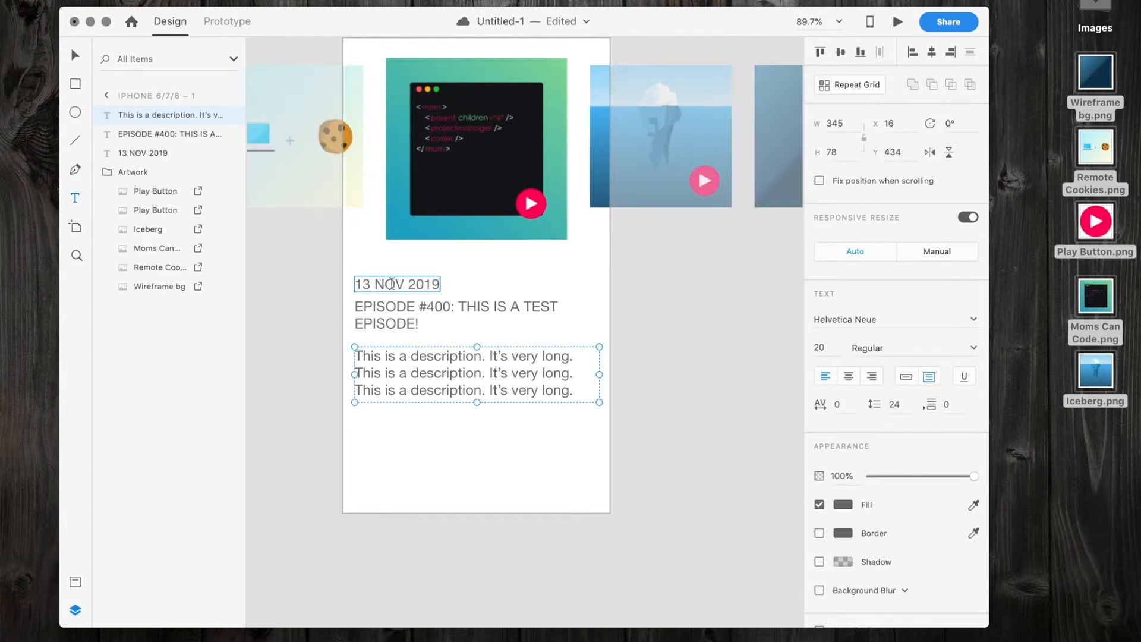
key("Escape")
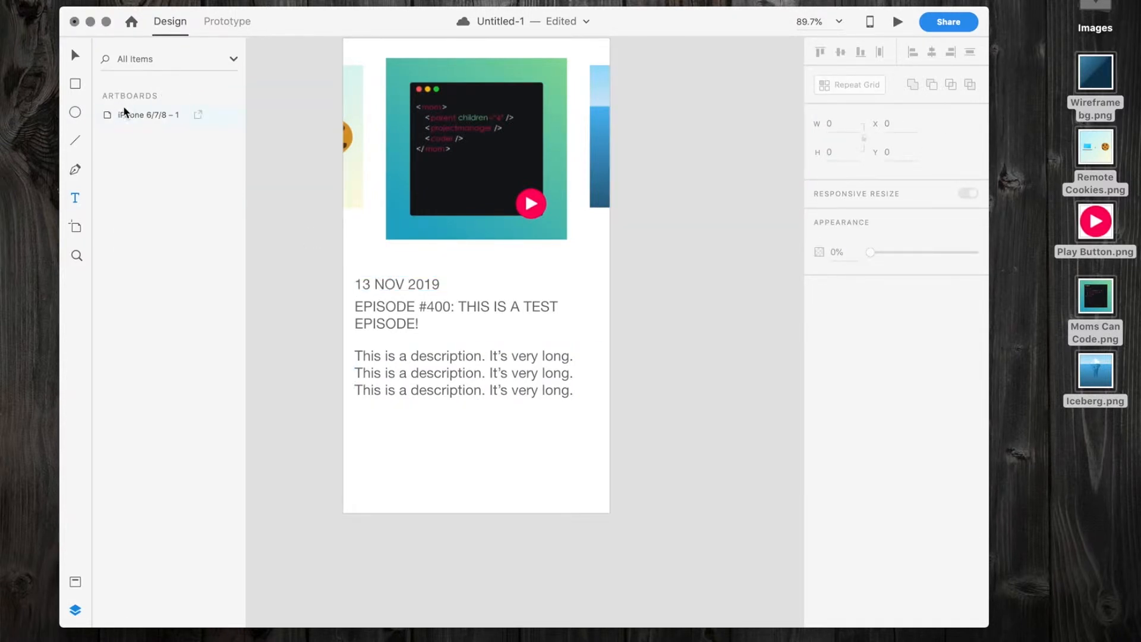
Scale the 13 NOV 2019 date text down to font size 13.
left_click(393, 283)
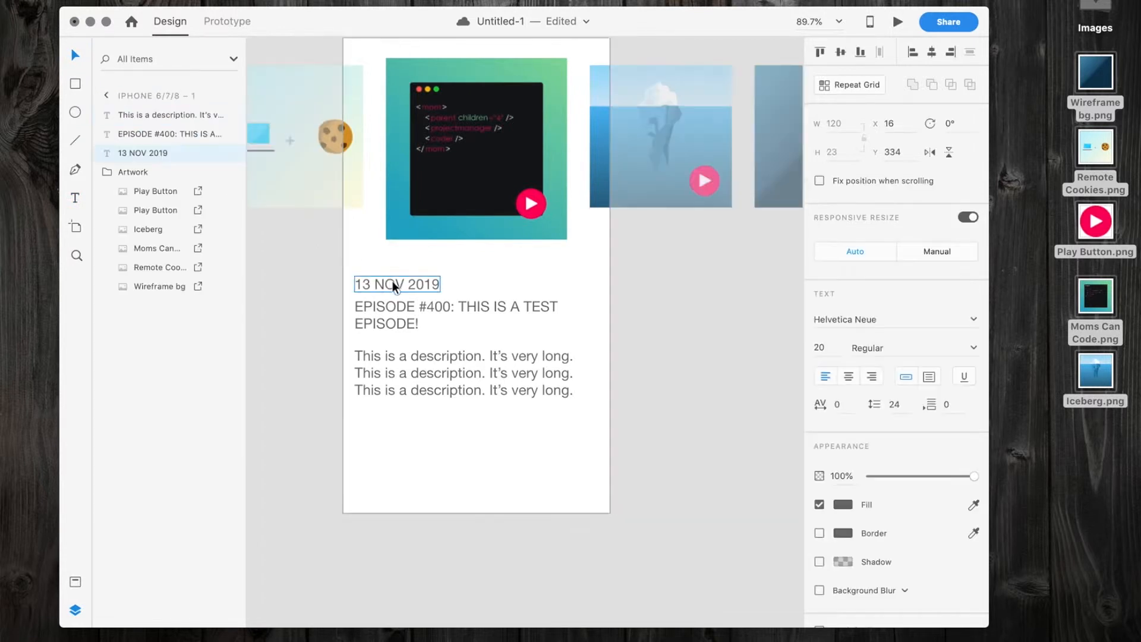
left_click_drag(397, 292, 403, 289)
Enlarge the episode title's text box to about 69 high and set its font size to 25.
left_click(402, 306)
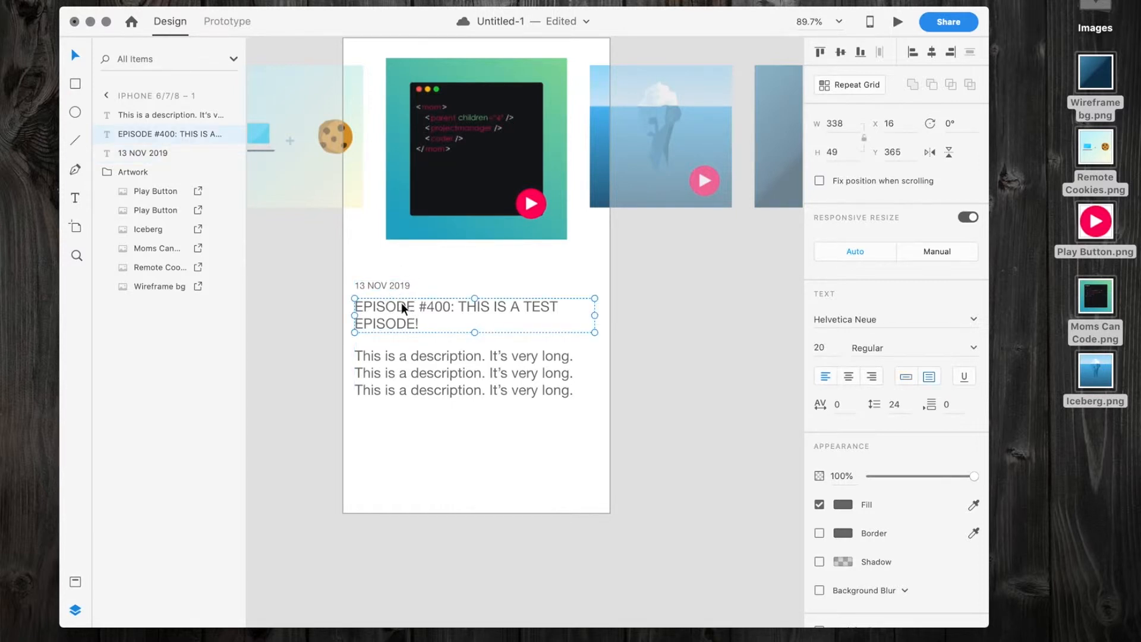
left_click_drag(476, 332, 478, 339)
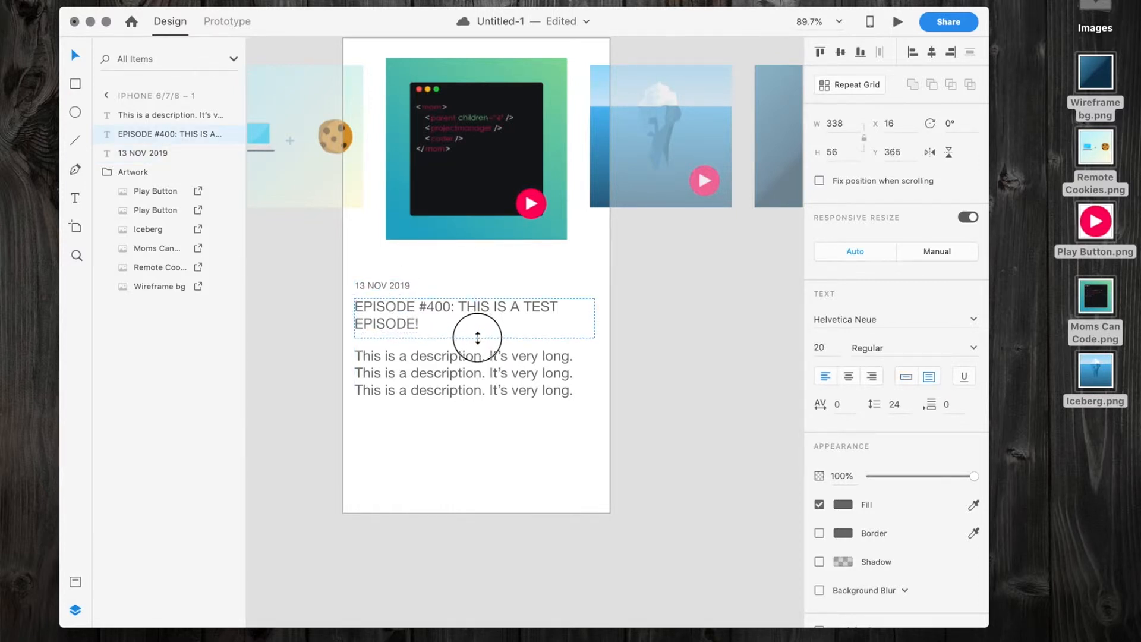
left_click(816, 347)
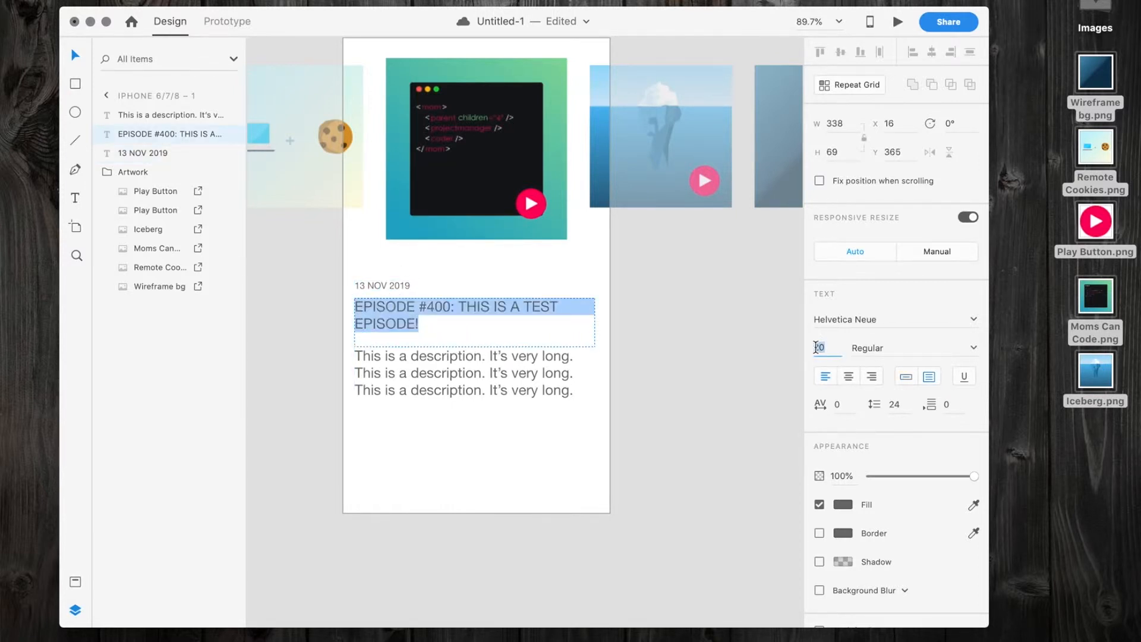
type("25")
key("Return")
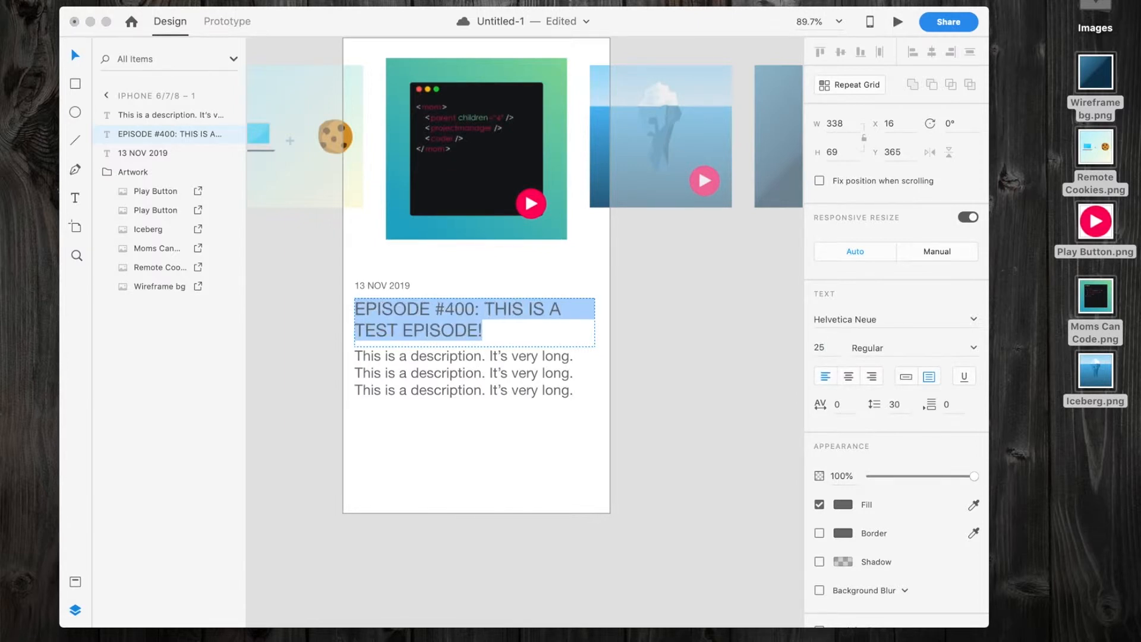
Set the episode title's font size to 23 and deselect the text.
left_click_drag(820, 347, 747, 339)
key("Return")
left_click(538, 365)
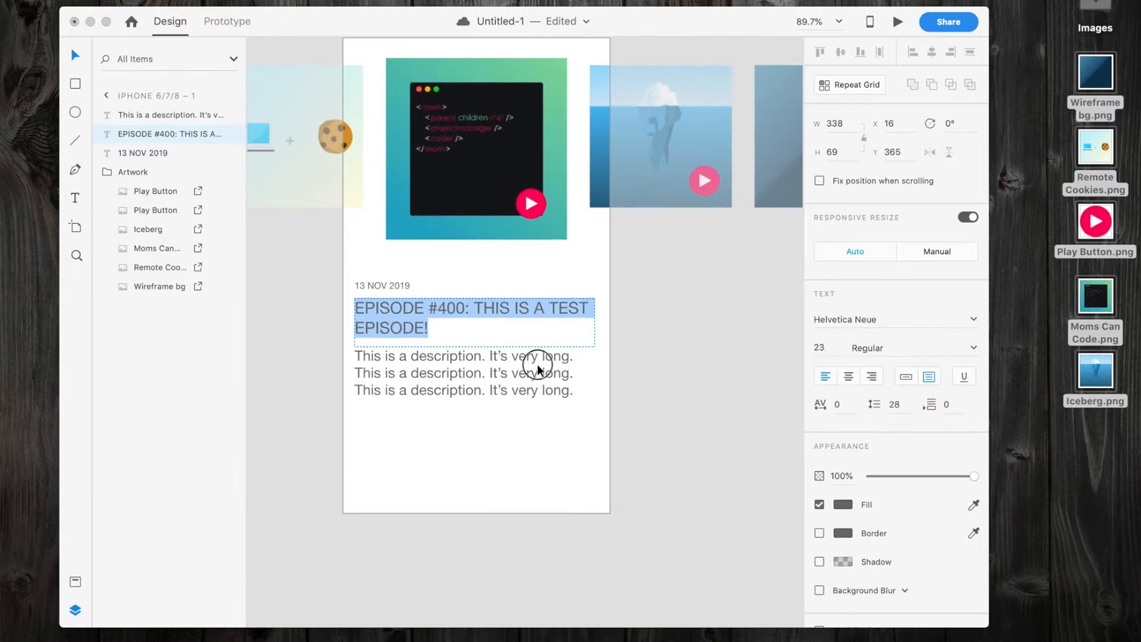
left_click(611, 260)
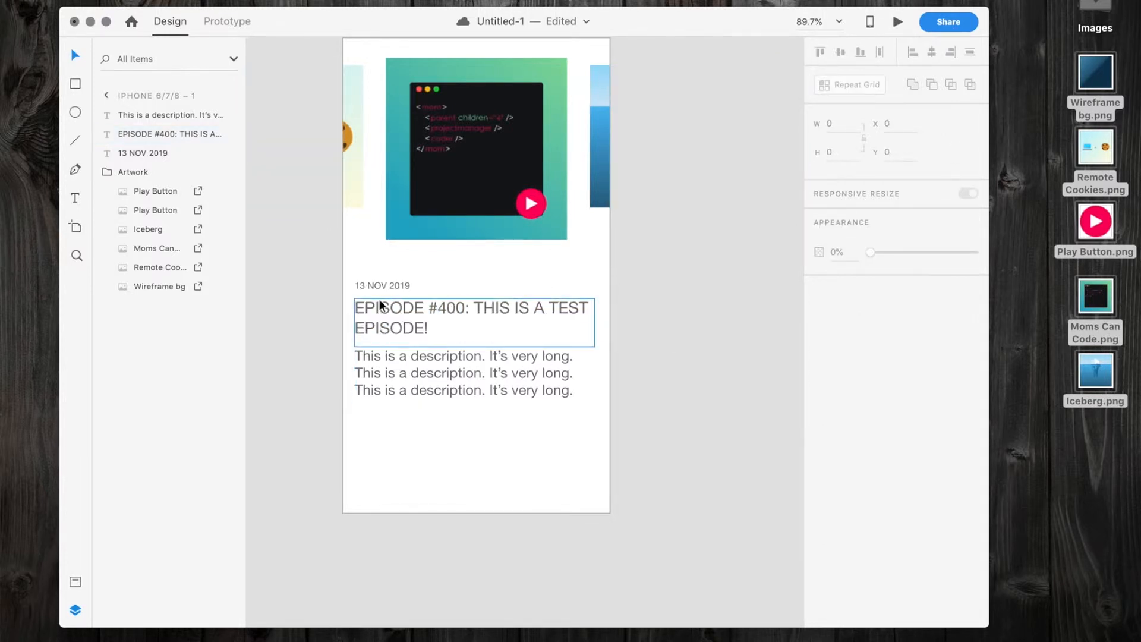
Move the date text slightly down towards the title and fill it with the pink-red sampled from the play button.
left_click_drag(380, 283, 379, 287)
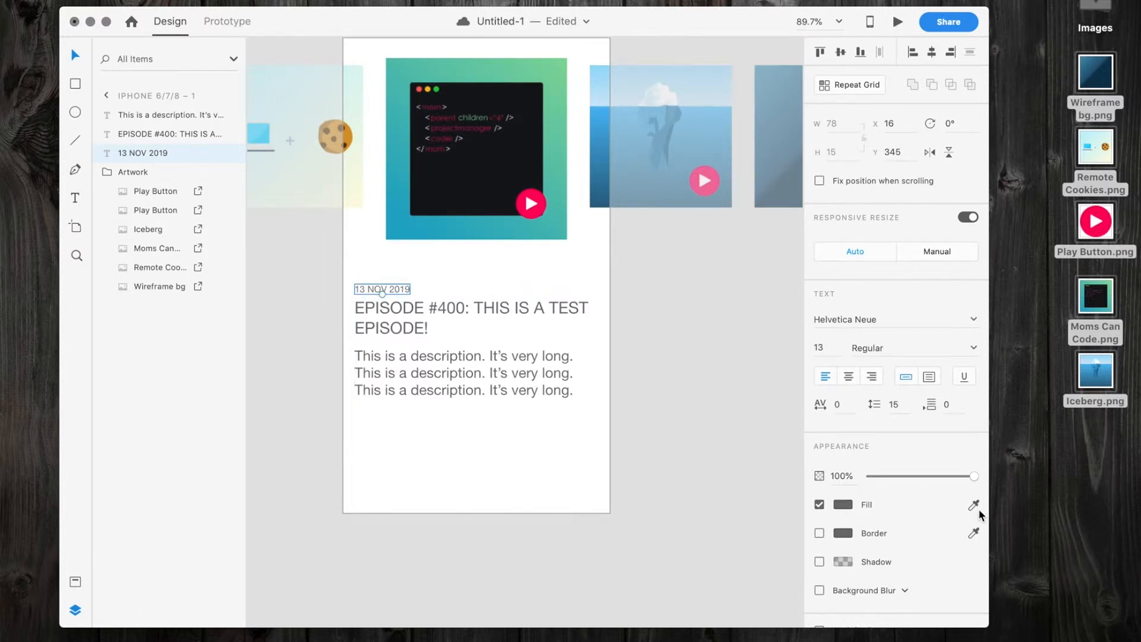
left_click(524, 199)
Change the episode title's fill to dark navy blue, #002653.
left_click(409, 304)
double_click(409, 304)
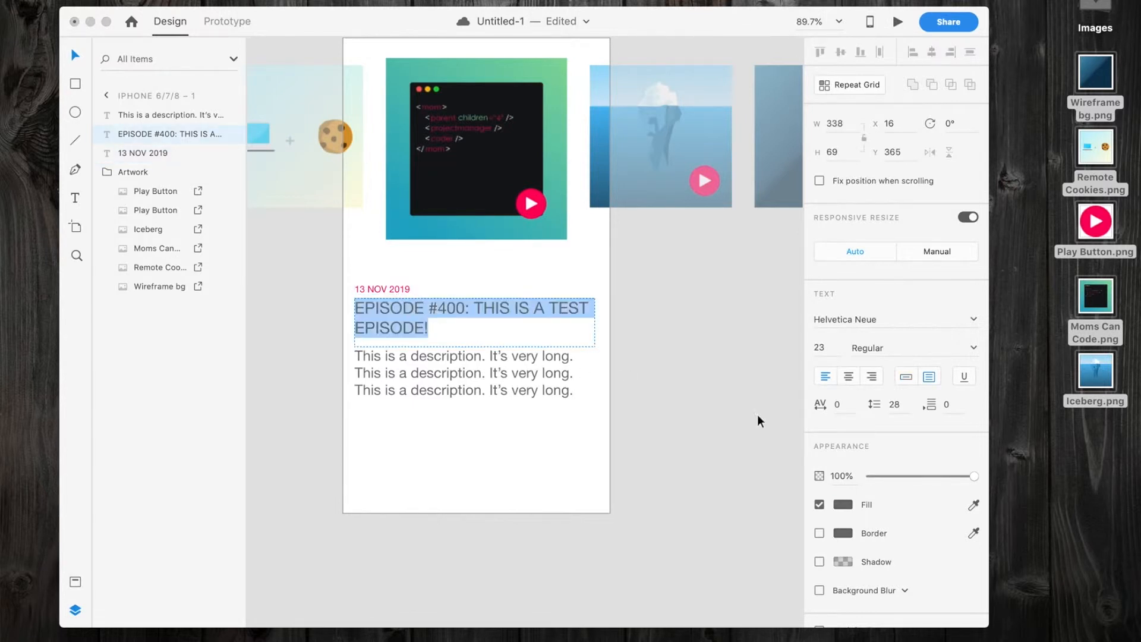
left_click(843, 506)
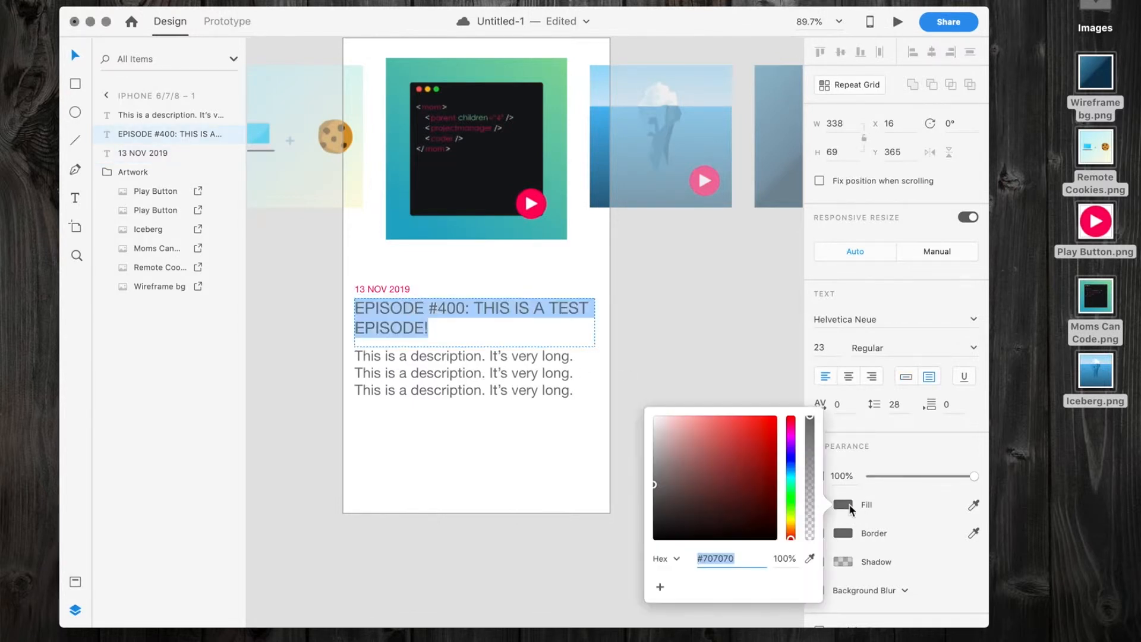
mouse_move(793, 489)
left_mouse_down()
mouse_move(791, 466)
mouse_move(784, 500)
left_mouse_up()
left_click(767, 501)
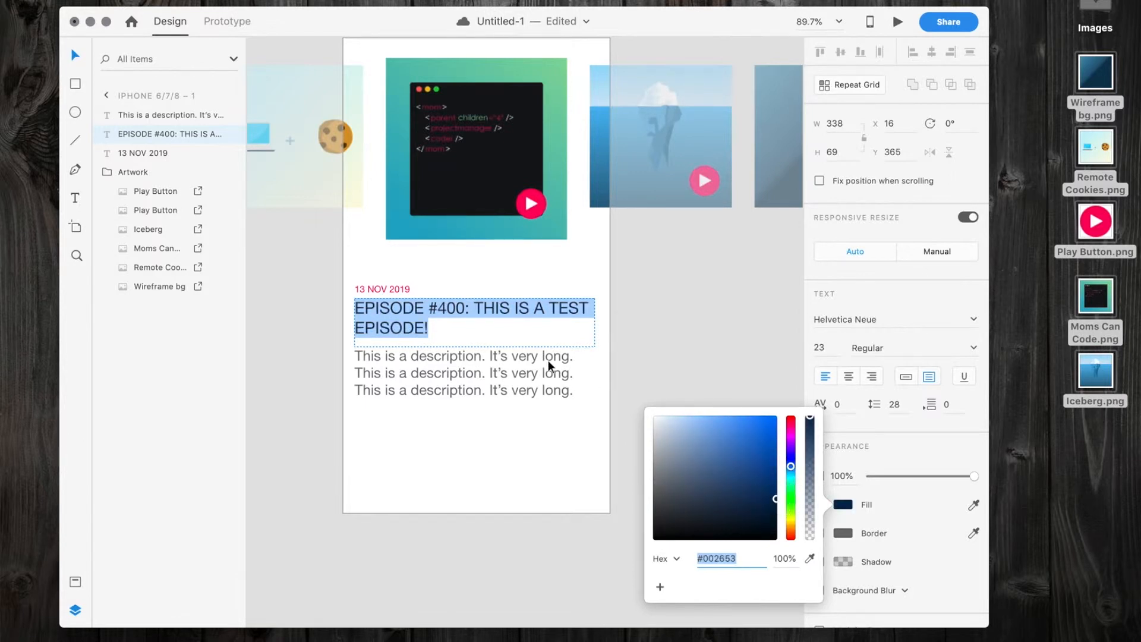
Apply the same #002653 fill to the three-line description text.
left_click(498, 373)
left_click(497, 374)
type("#002653")
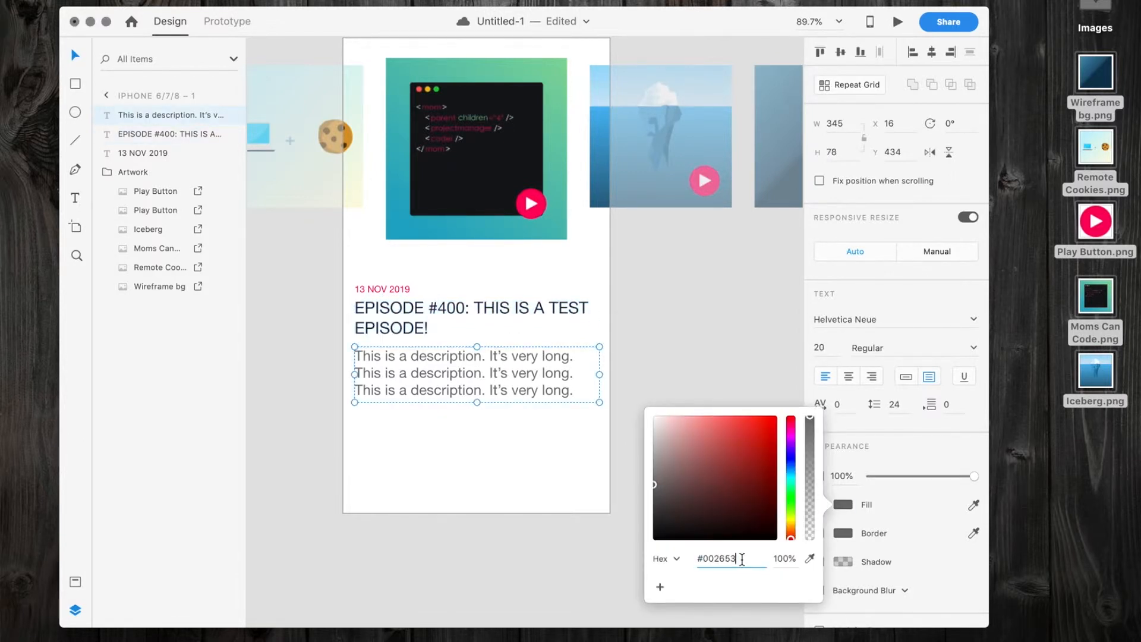
key("Return")
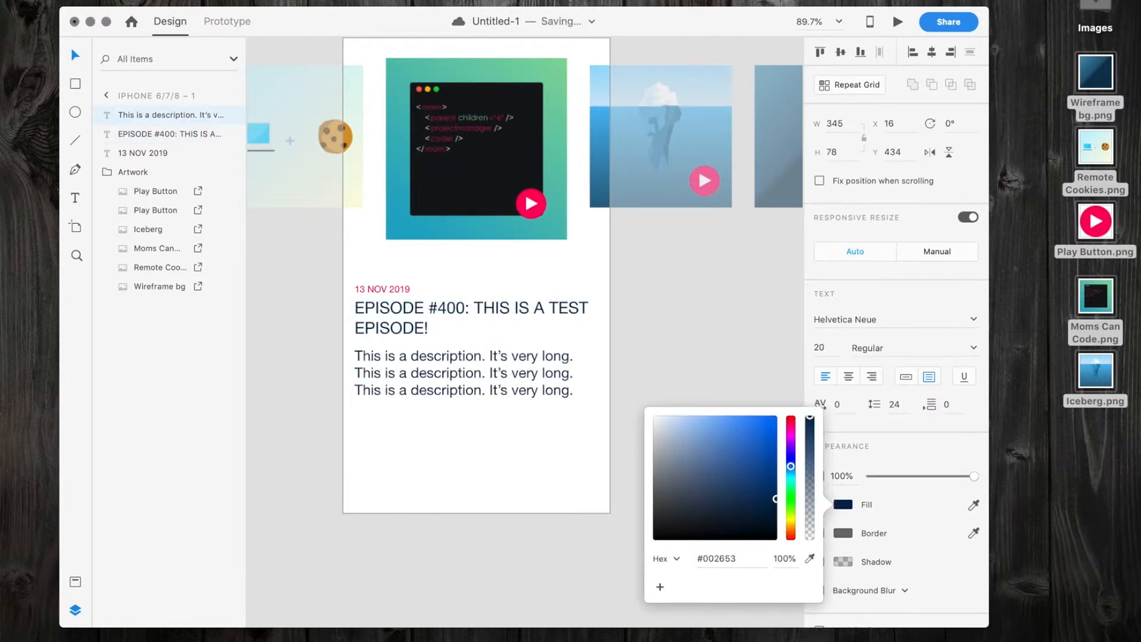
left_click(669, 352)
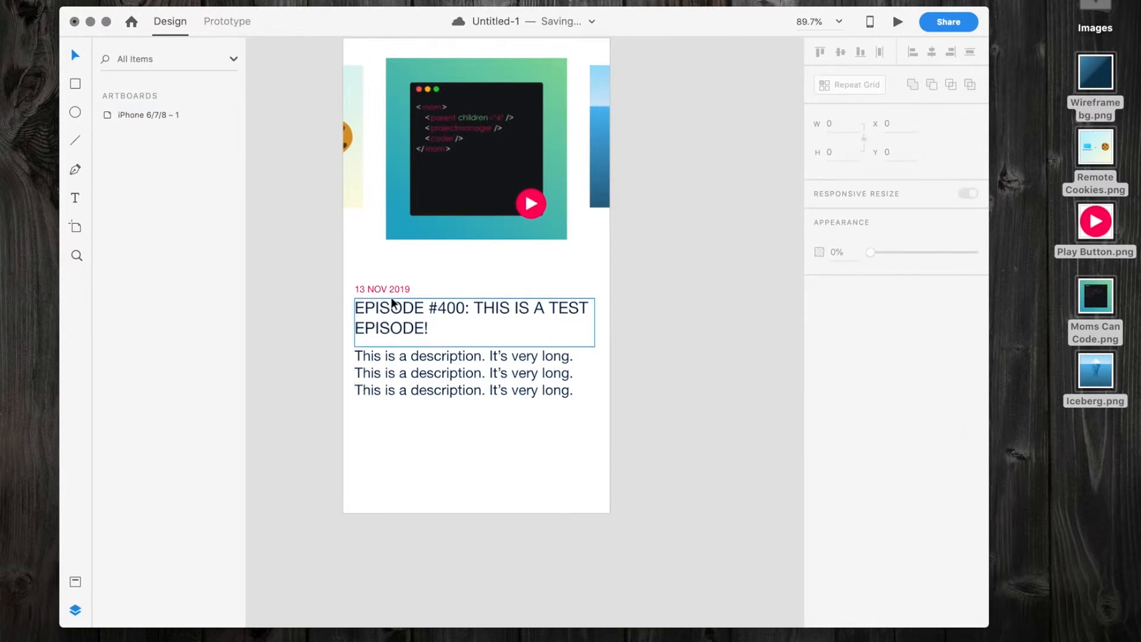
Group the date, episode title and description text, and name the group Episode Text.
left_click(381, 285)
left_click(378, 315, "shift")
left_click(390, 375, "shift")
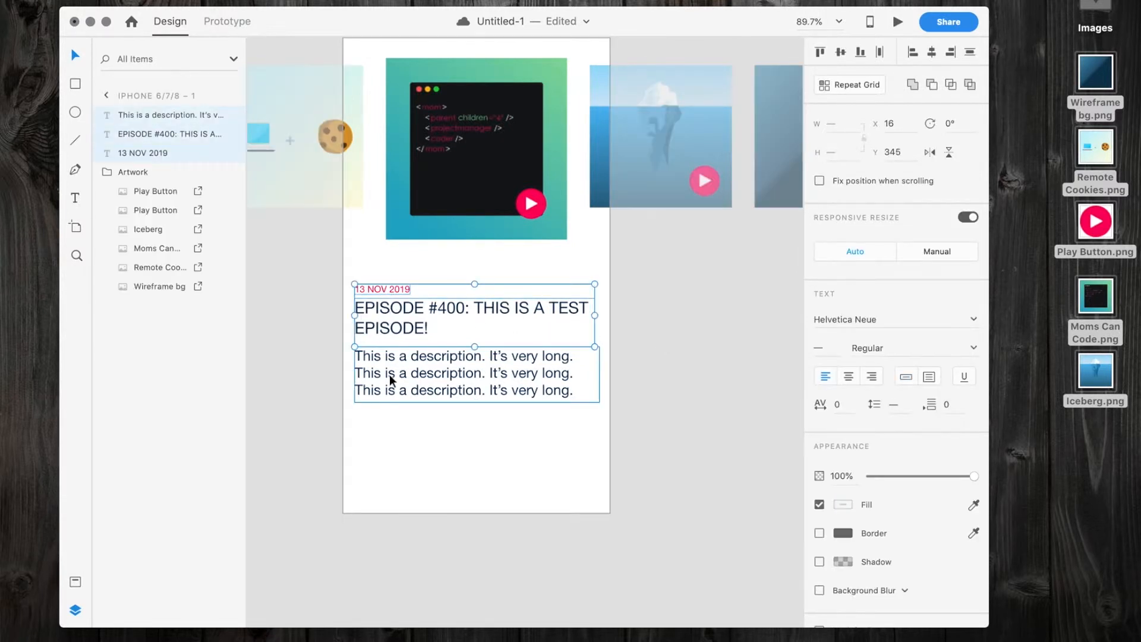
right_click(152, 150)
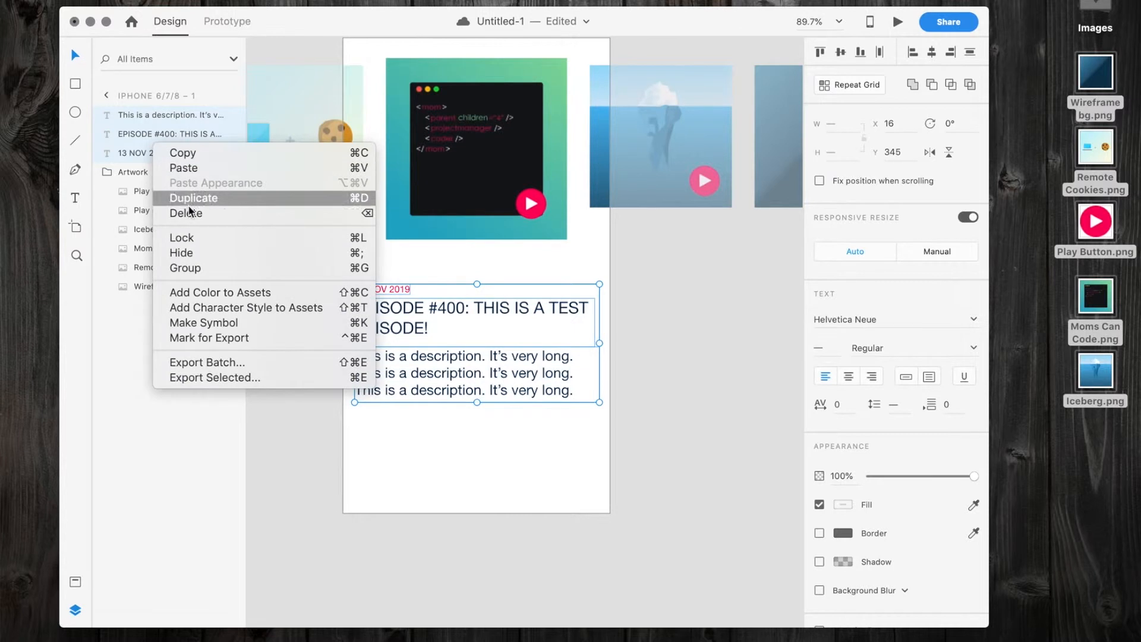
left_click(187, 265)
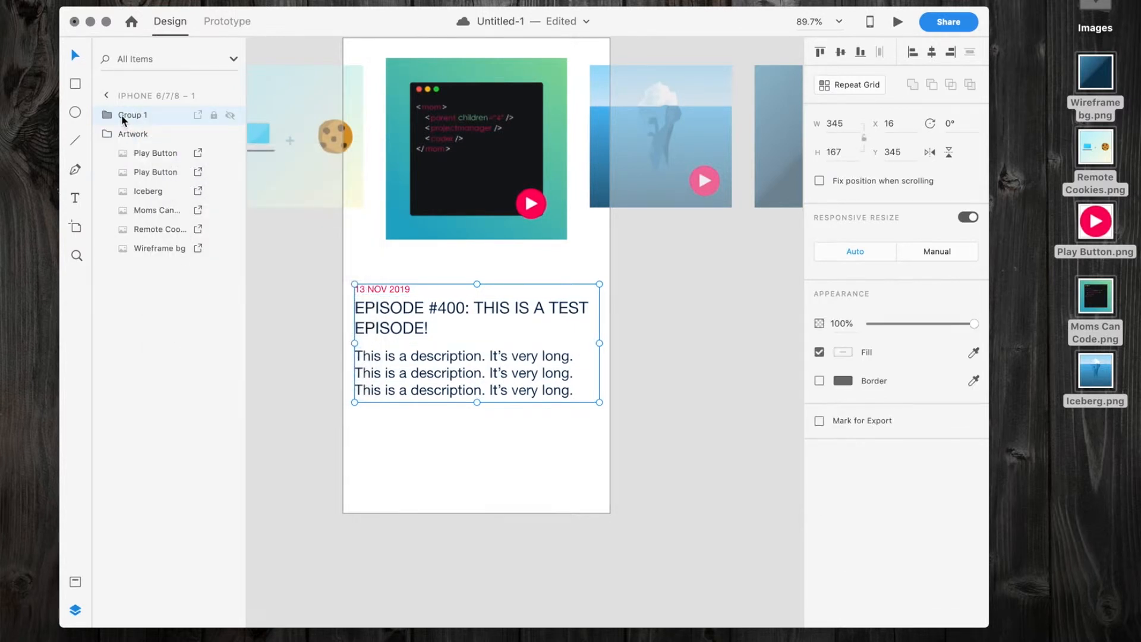
double_click(121, 115)
type("Ep")
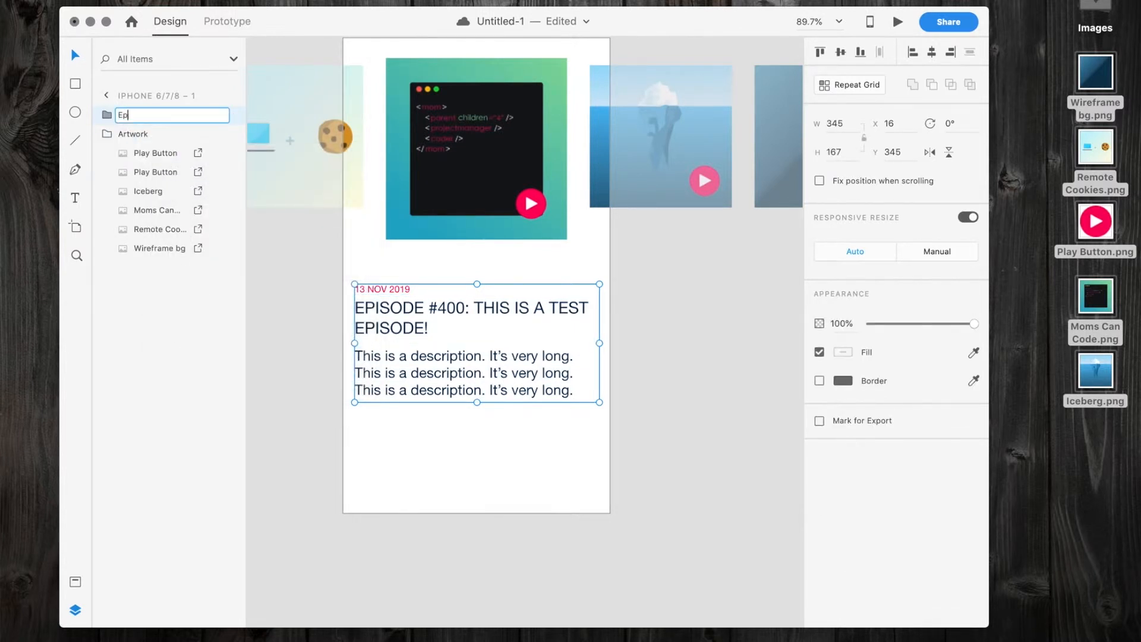
type("isode Text")
key("Return")
Duplicate the Episode Text group to the side, beyond the artboard edge, and group both copies together.
key("alt")
left_click_drag(379, 309, 649, 324)
right_click(152, 114)
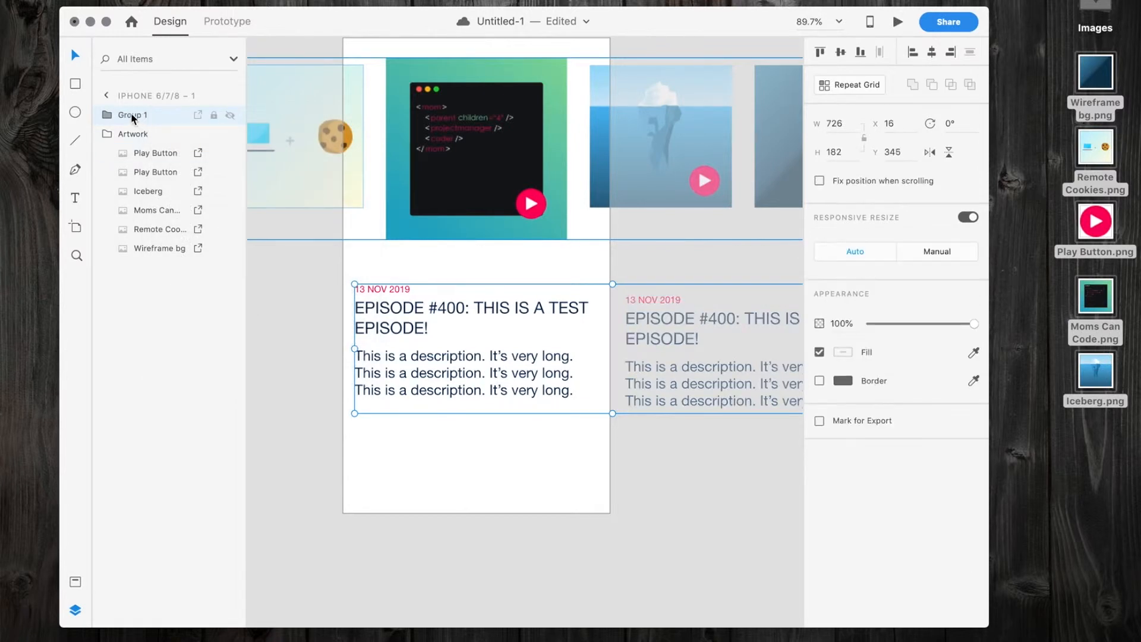
Rename the combined text group as Episode texts, expand it and clear the selection.
double_click(131, 113)
type("Epsi")
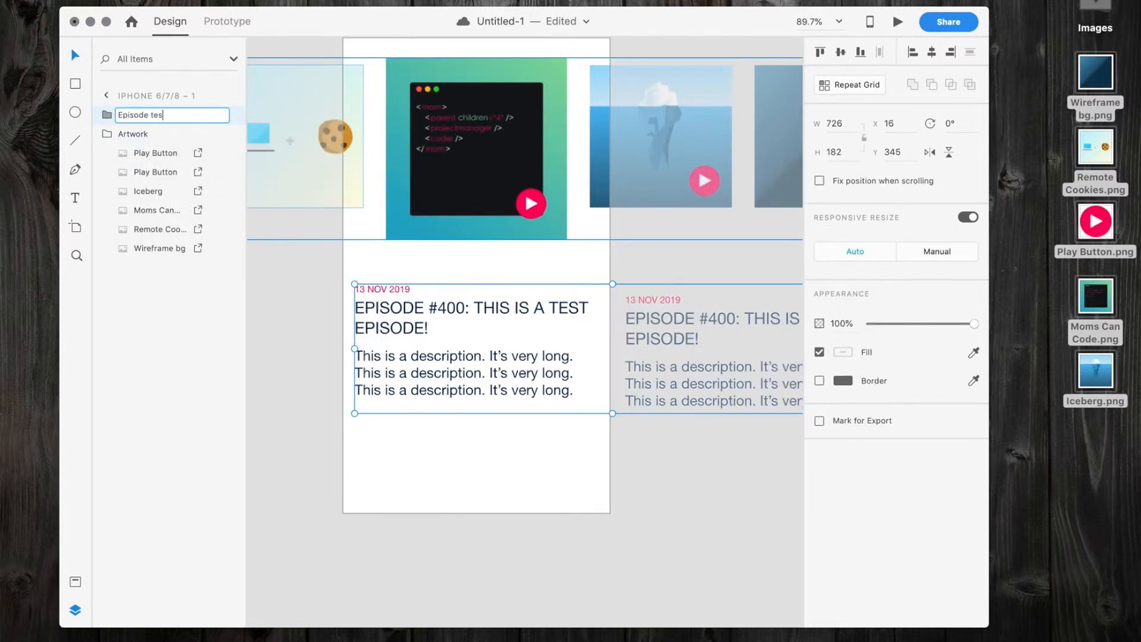
type("ode texts")
key("Return")
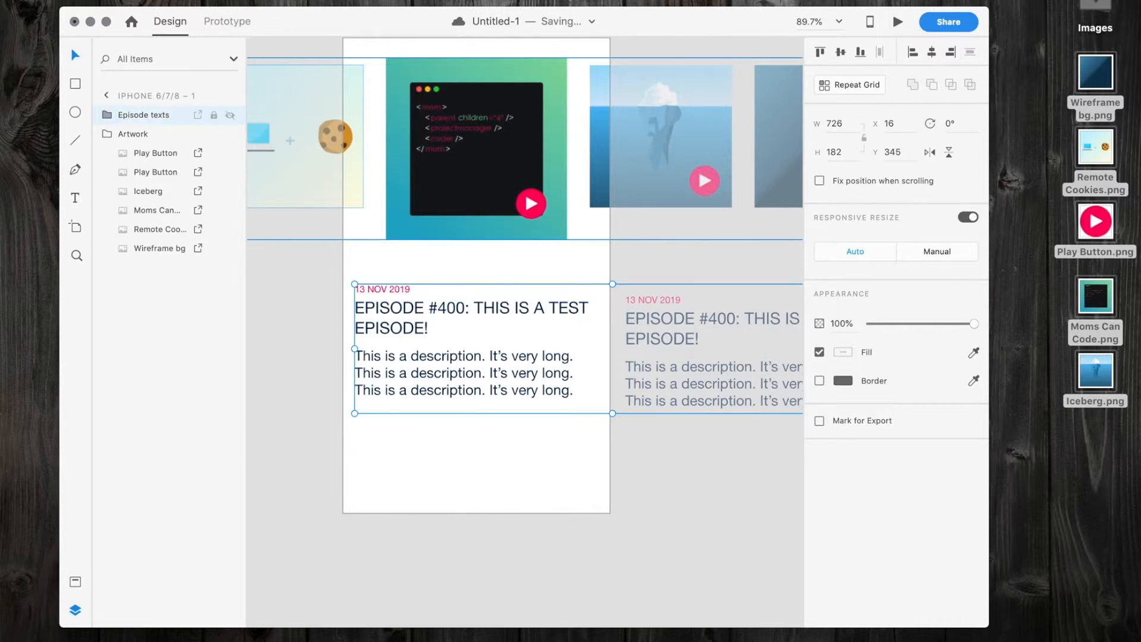
left_click(107, 116)
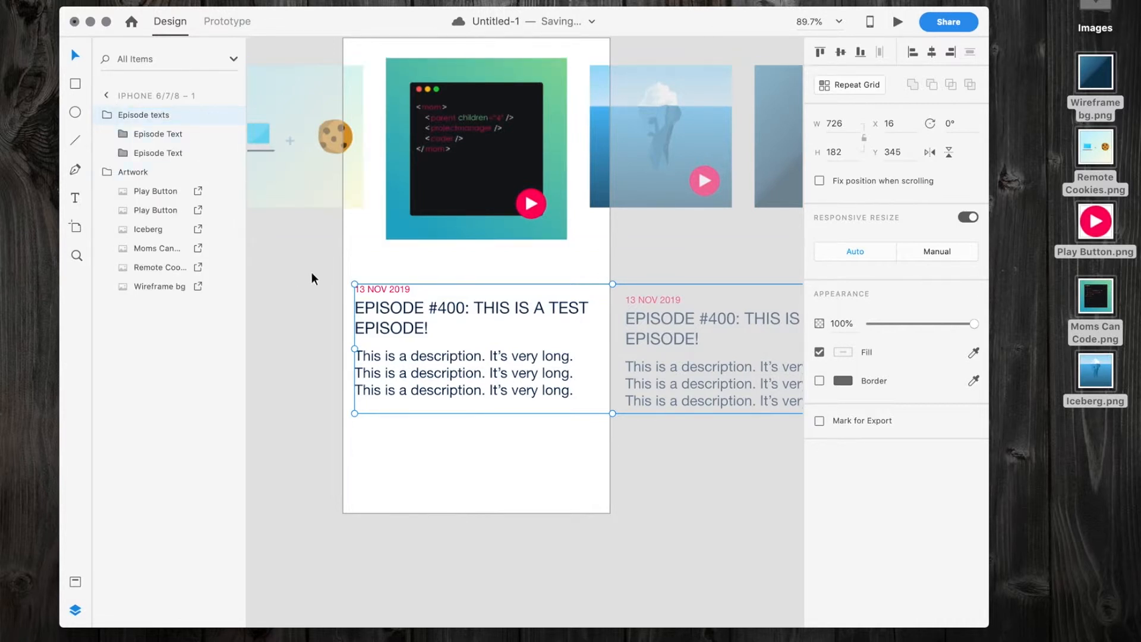
left_click(473, 524)
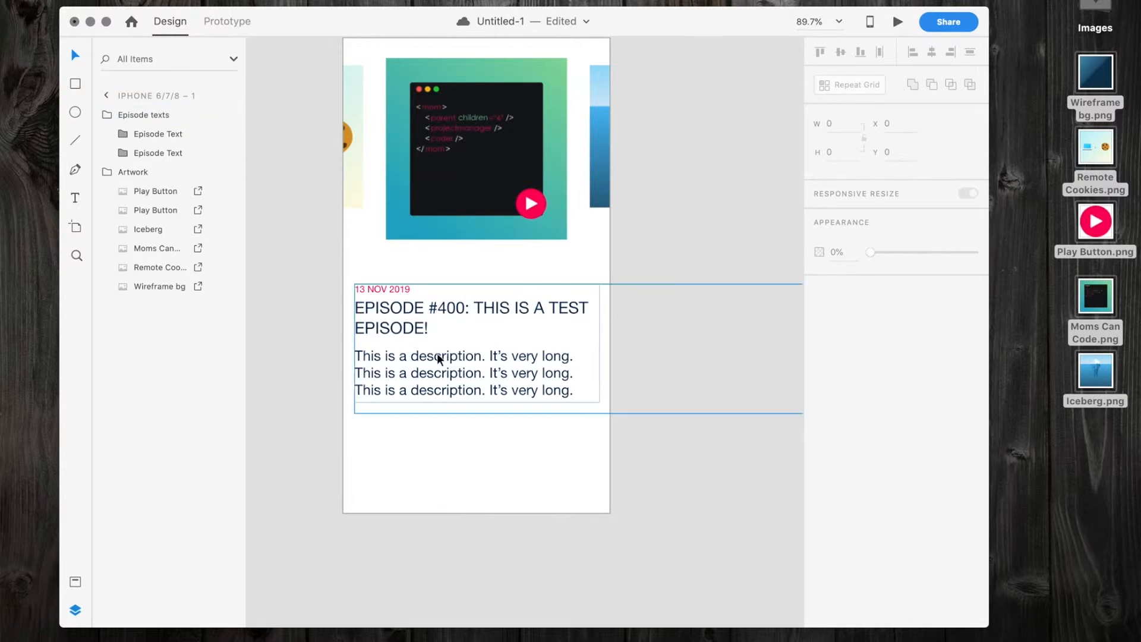
Duplicate the artboard's Episode Text group below the original and take the copy out of the Episode texts group.
left_click(148, 135)
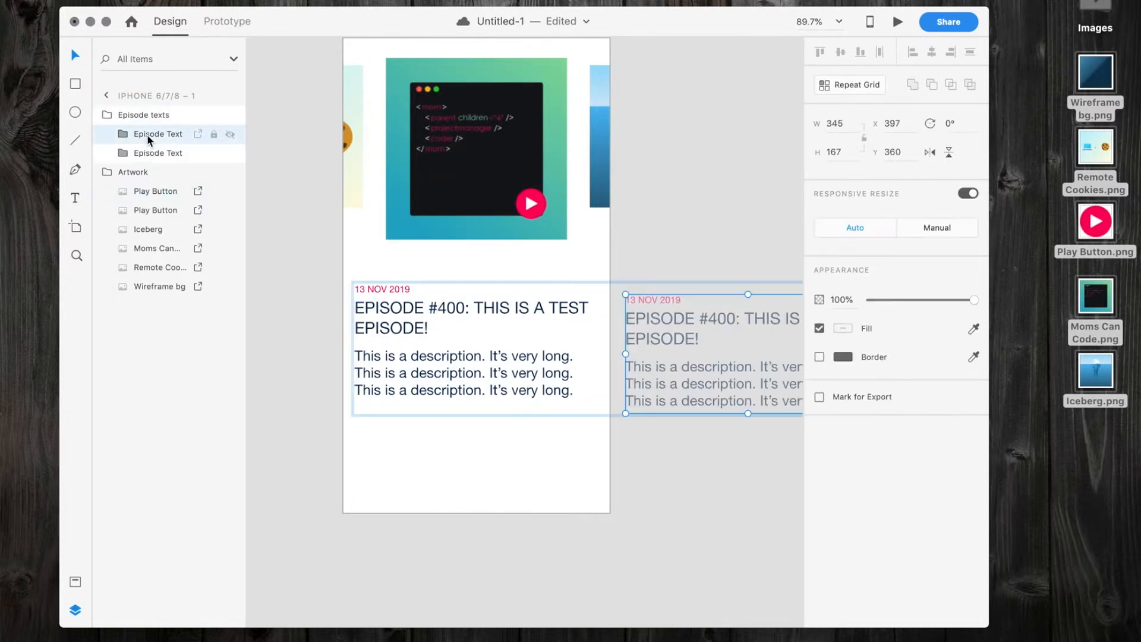
left_click_drag(408, 320, 415, 458)
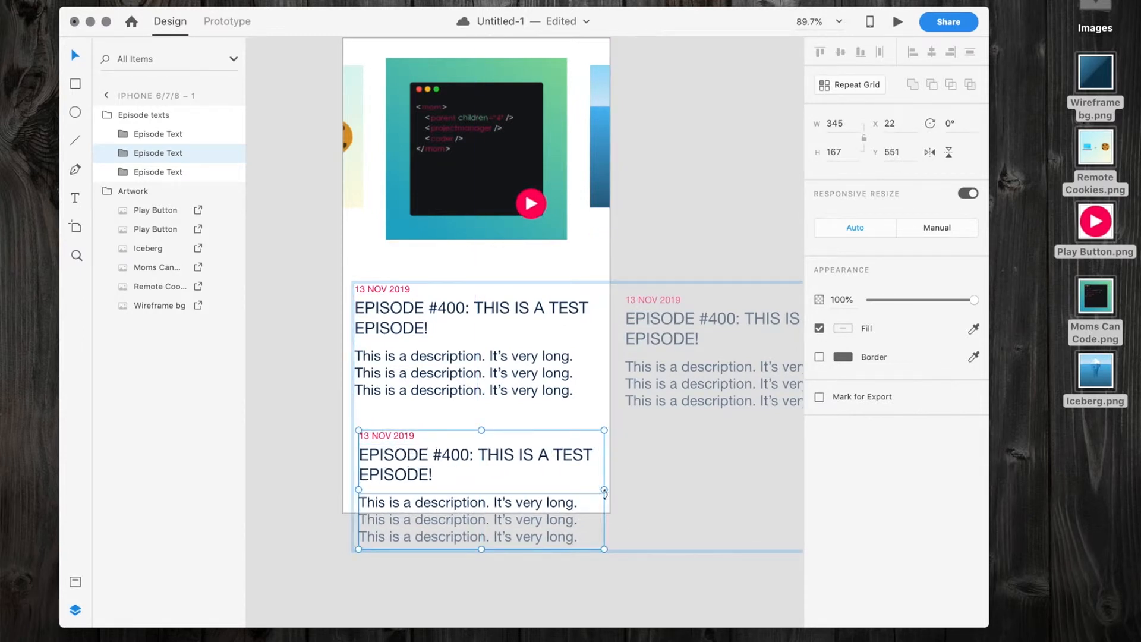
left_click_drag(127, 136, 123, 107)
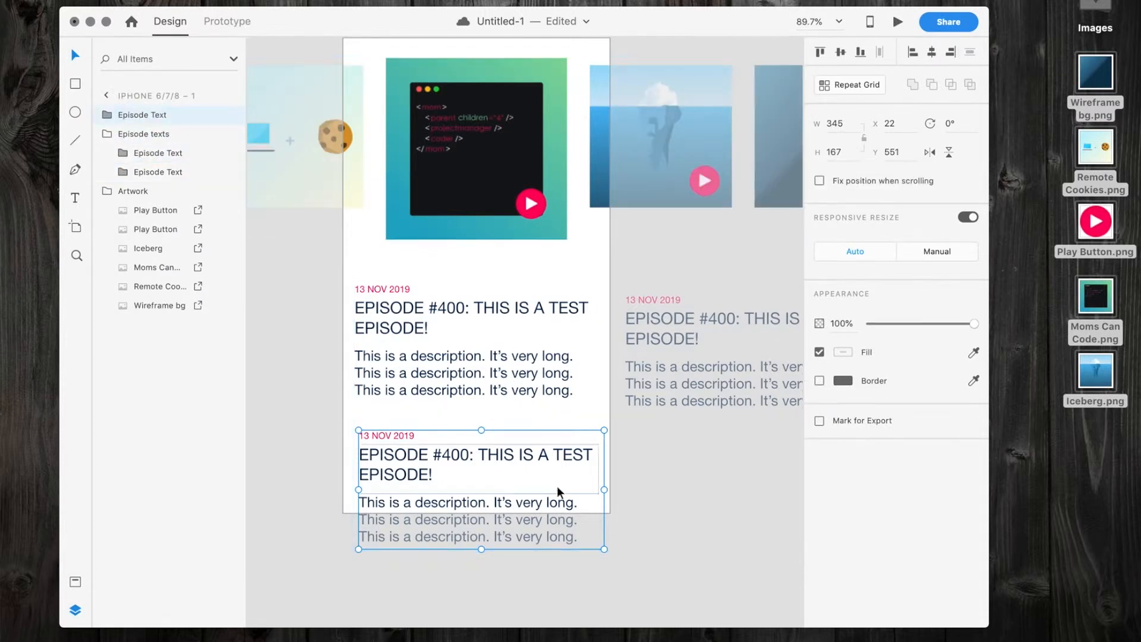
Narrow the lower Episode Text copy to about 274 wide and indent it within the artboard.
left_click_drag(604, 489, 553, 490)
mouse_move(432, 472)
left_mouse_down()
mouse_move(438, 458)
mouse_move(449, 463)
left_mouse_up()
left_click(340, 424)
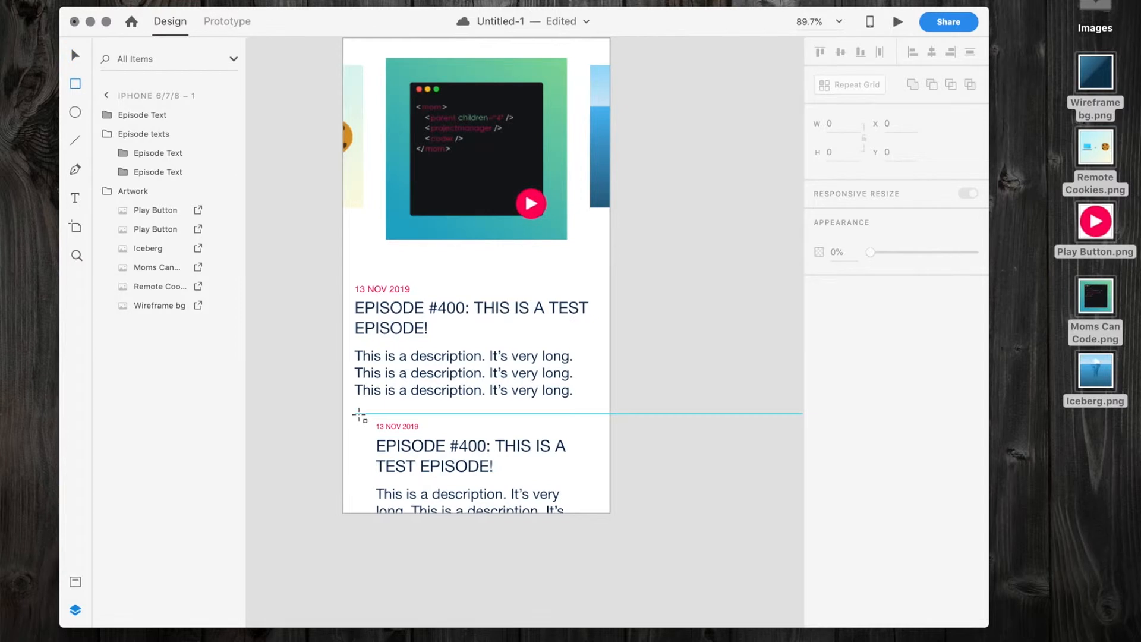
Extend the iPhone artboard downwards to a height of about 1132, leaving the viewport height at 667.
scroll(355, 391, "up", 5)
left_click(336, 292)
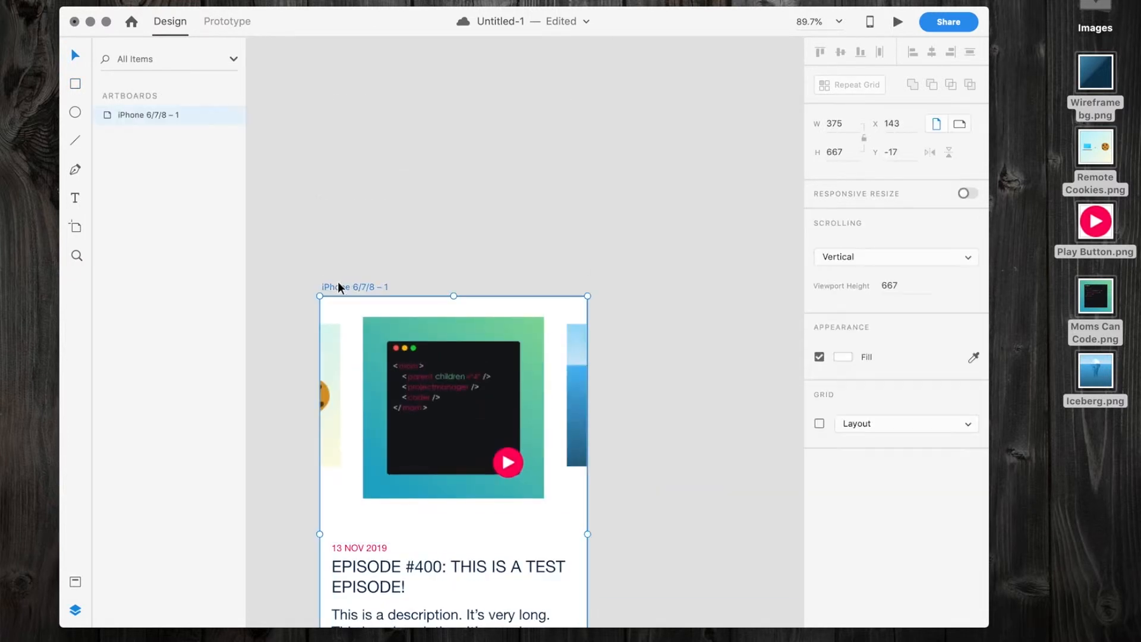
scroll(451, 308, "down", 6)
scroll(450, 308, "down", 1)
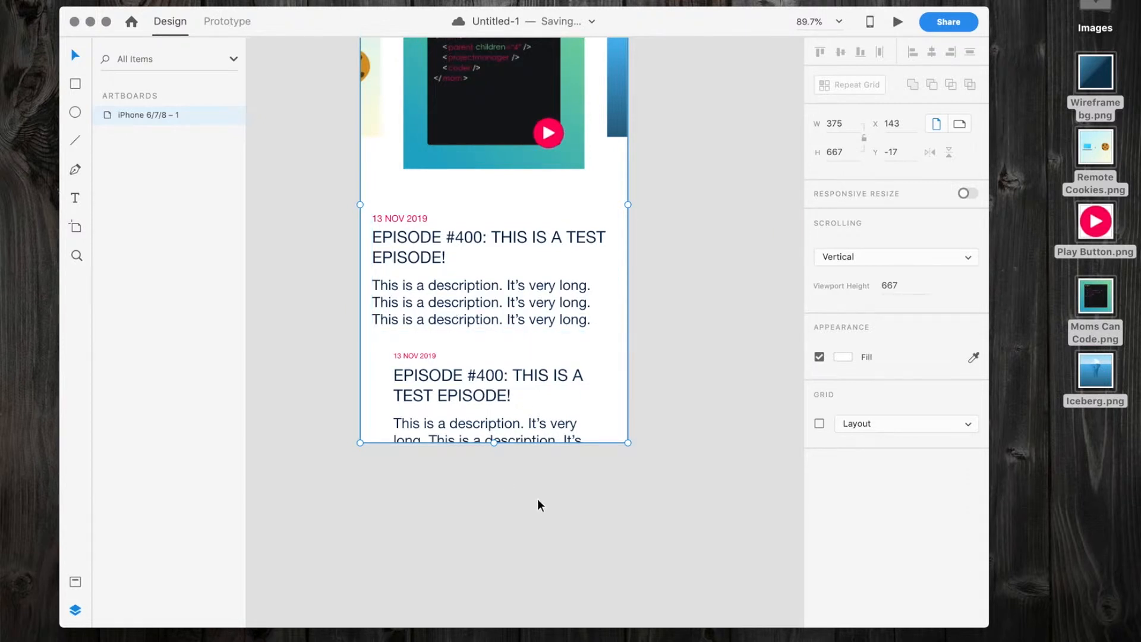
left_click_drag(492, 445, 502, 632)
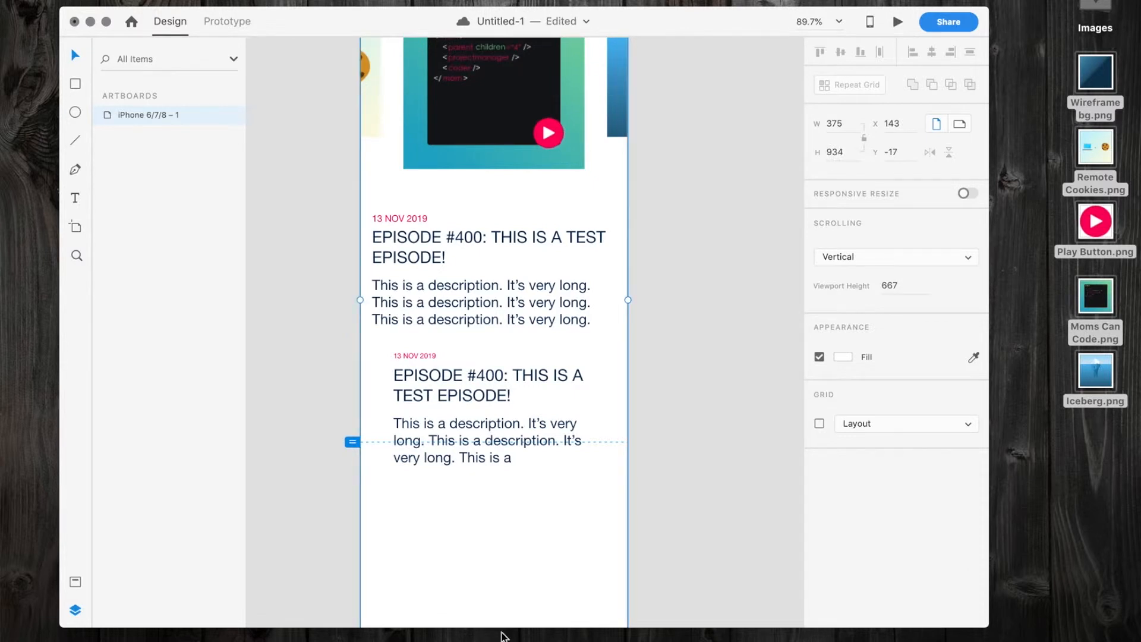
scroll(657, 474, "down", 5)
scroll(658, 473, "left", 2)
left_click_drag(578, 354, 581, 494)
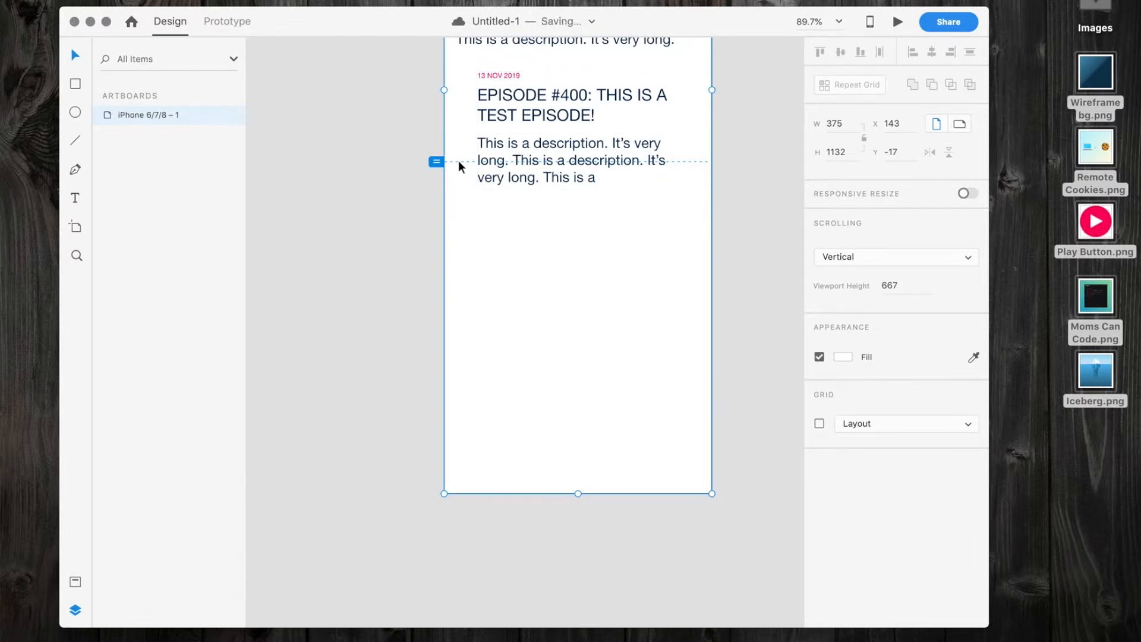
left_click(463, 66)
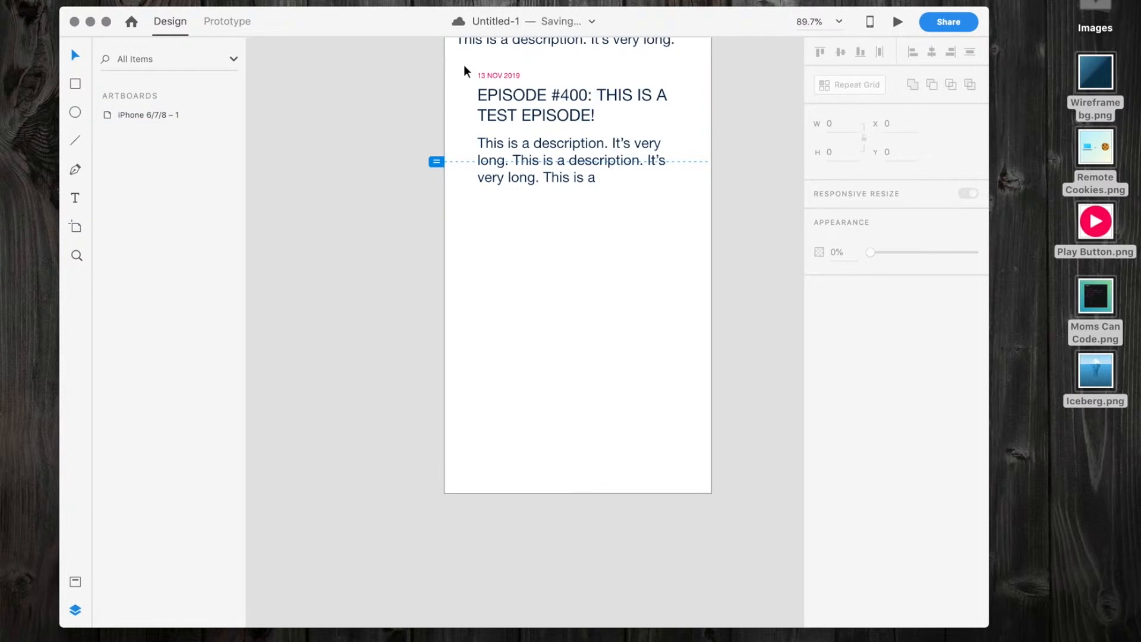
Draw a rectangle about 338 × 566 over the lower episode text and shift it slightly to X 19.
key("r")
left_click_drag(458, 71, 696, 474)
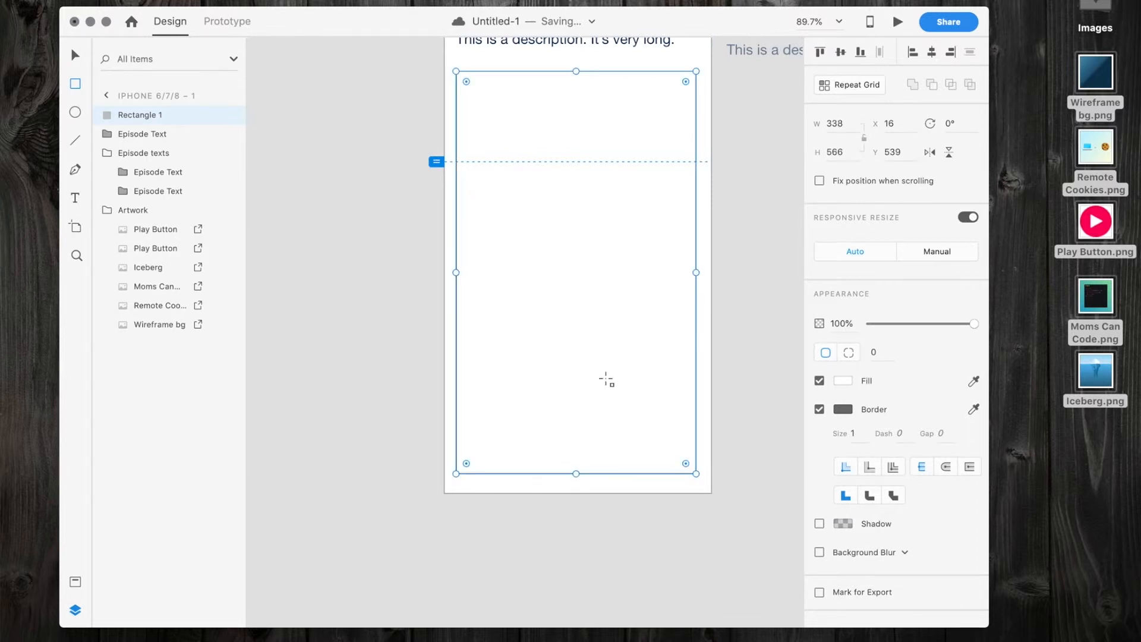
key("Escape")
left_click(532, 310)
key("v")
left_click_drag(532, 311, 526, 312)
Place the rectangle behind the lower Episode Text group and nudge the text down inside it.
left_click(110, 115)
left_click_drag(110, 115, 106, 144)
mouse_move(543, 95)
left_mouse_down()
mouse_move(540, 112)
mouse_move(548, 106)
left_mouse_up()
Remove the rectangle's border and fill it with the dark navy copied from the lower episode title.
left_click(594, 374)
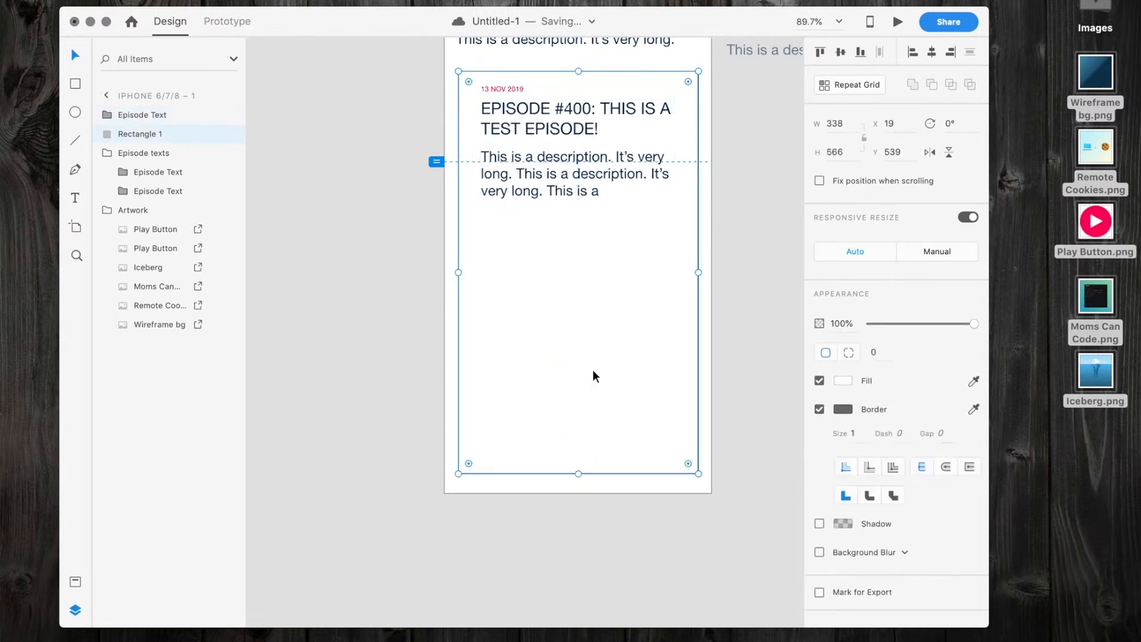
left_click(820, 409)
left_click(566, 110)
double_click(565, 111)
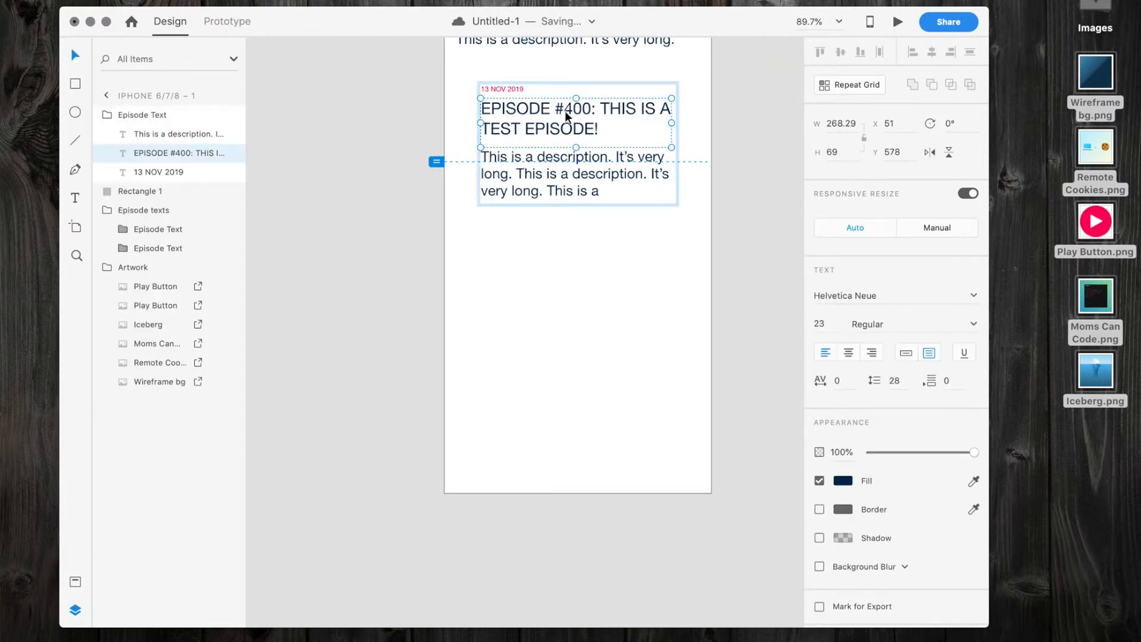
left_click(845, 481)
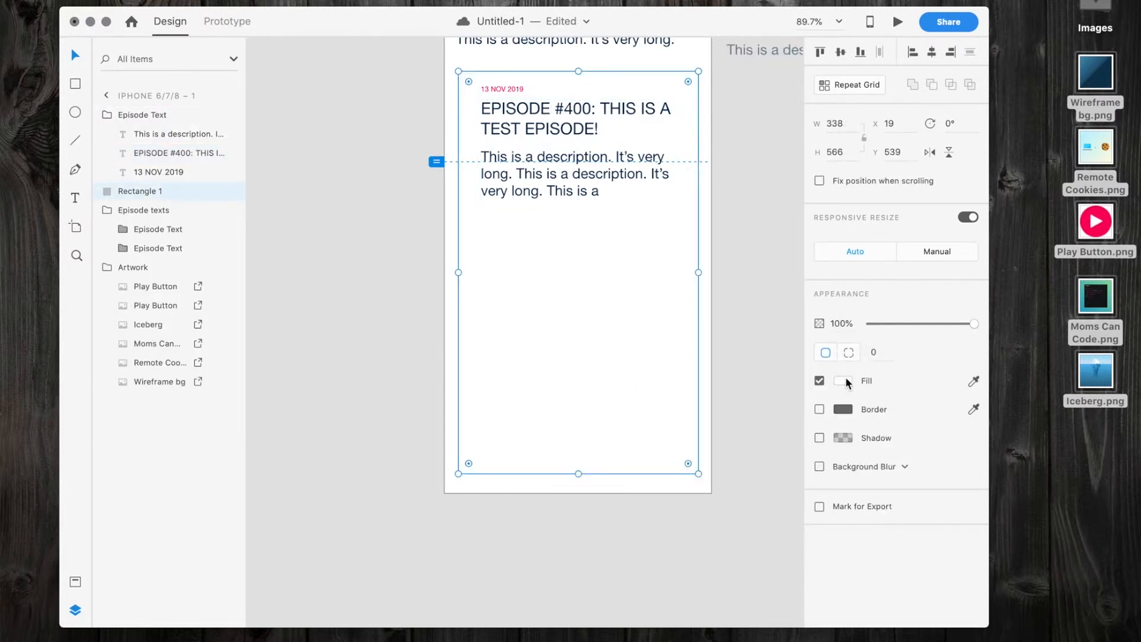
left_click(846, 382)
type("#002653")
key("Return")
Change the fill of the episode title on the navy rectangle to very light blue, #D9EBFF.
left_click(532, 99)
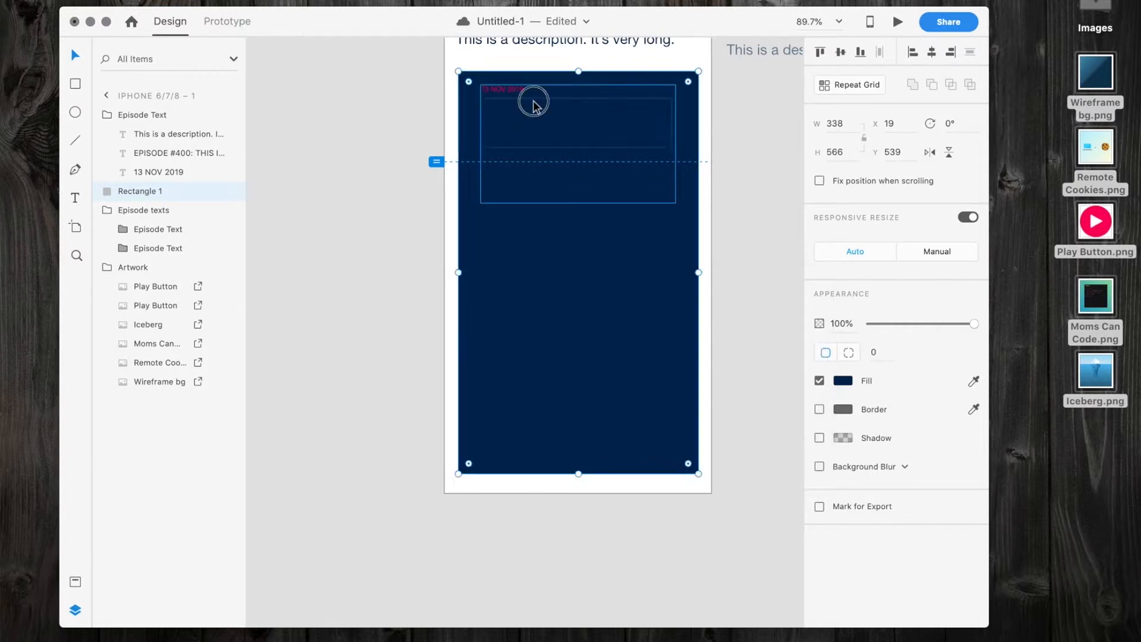
left_click(547, 136)
left_click(546, 115)
double_click(545, 112)
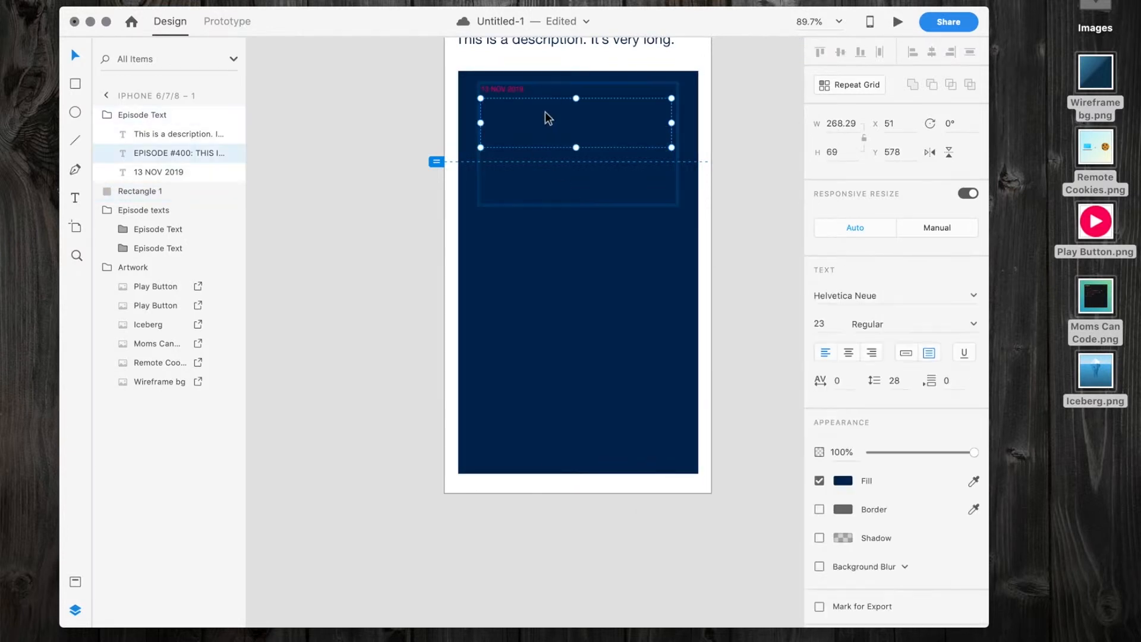
left_click(840, 482)
left_click_drag(731, 440, 670, 390)
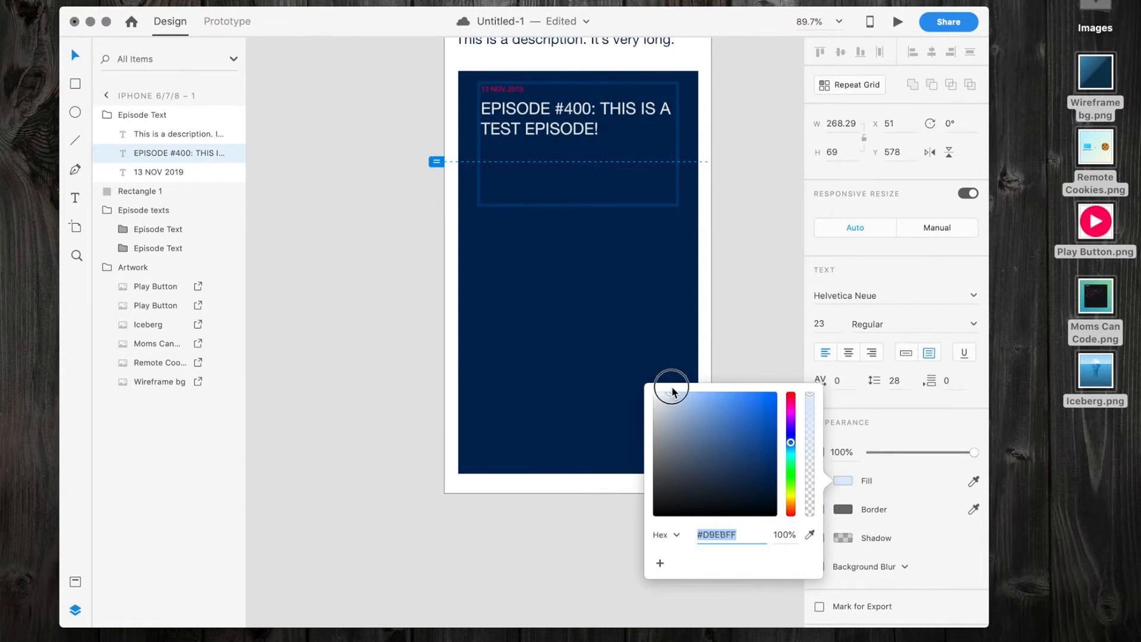
left_click(592, 226)
Change the fill of the description text on the navy rectangle to light blue, #B2D5FF.
double_click(581, 181)
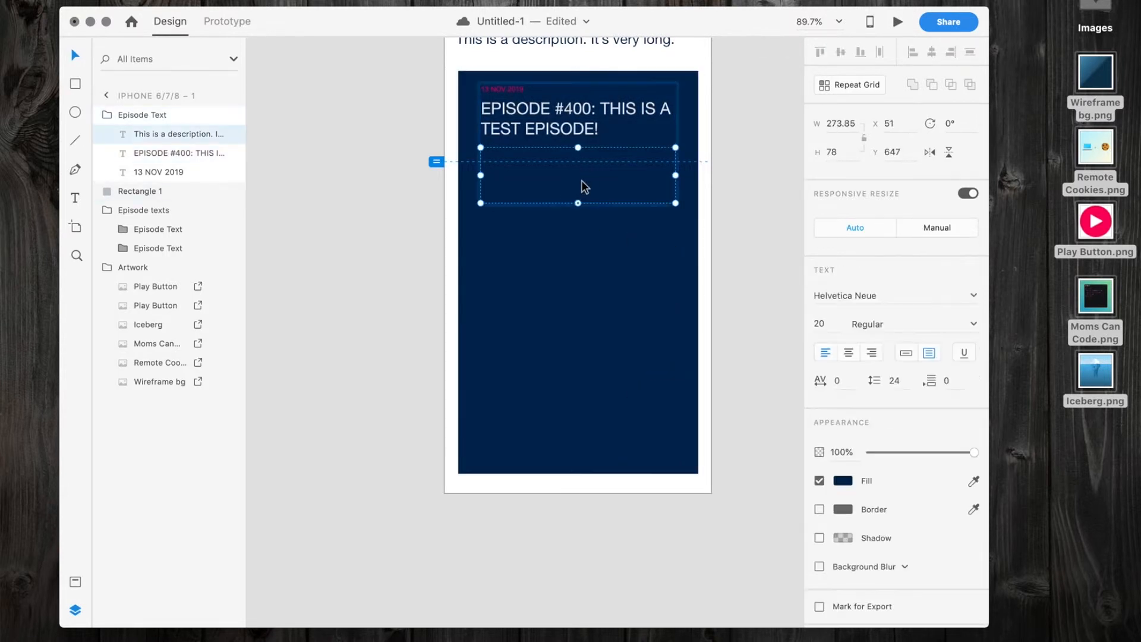
left_click(849, 484)
mouse_move(711, 463)
left_mouse_down()
mouse_move(678, 400)
mouse_move(688, 382)
mouse_move(712, 386)
mouse_move(693, 382)
left_mouse_up()
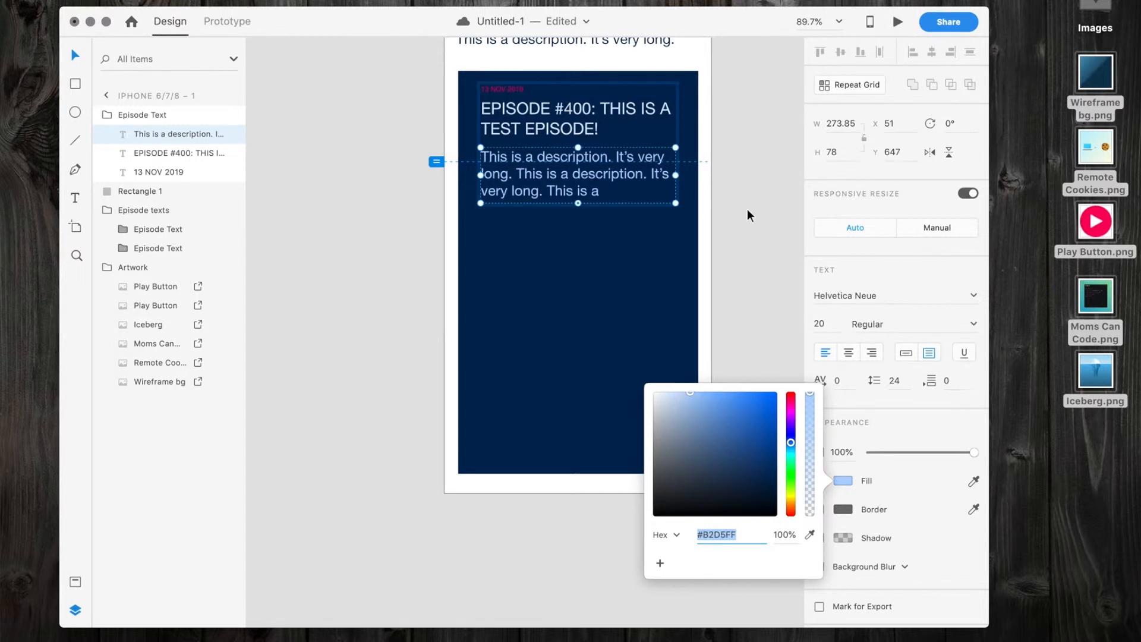
left_click(747, 209)
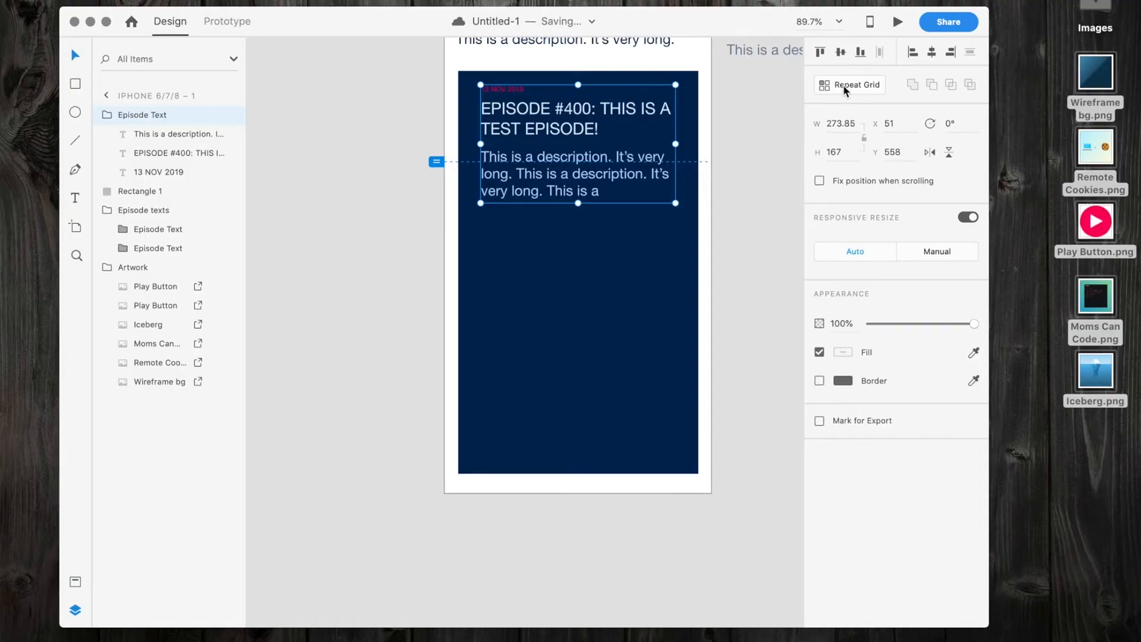
Turn the lower Episode Text group into a repeat grid and extend it down to three entries, about 535 high.
left_click(845, 88)
left_click_drag(577, 202, 581, 466)
scroll(581, 467, "down", 3)
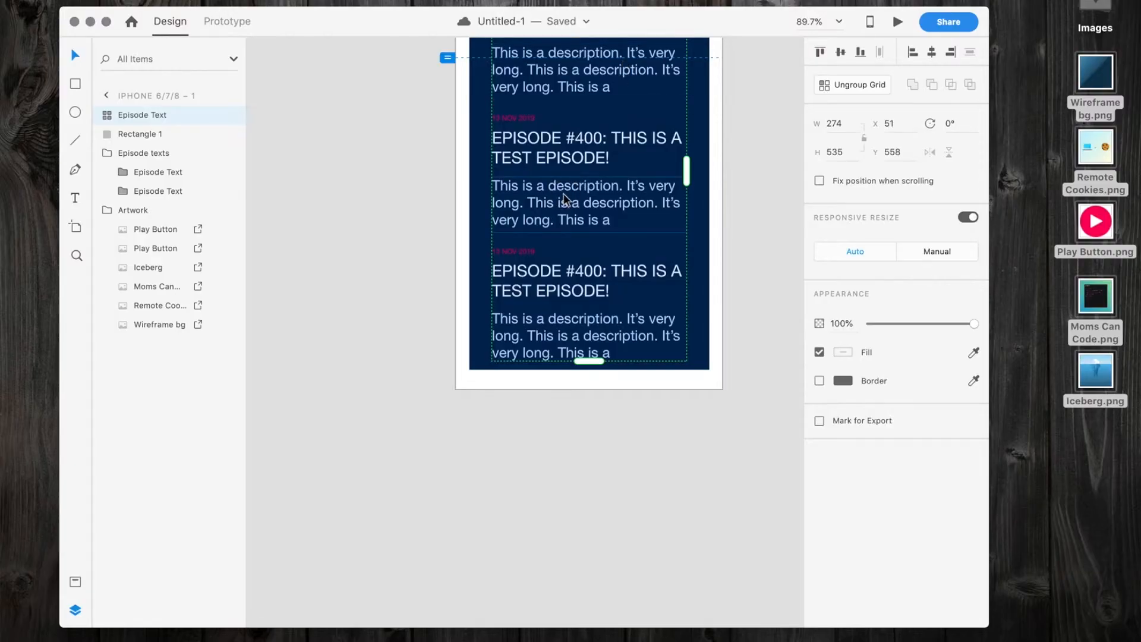
key("super+z")
Lighten the fill of the repeat grid's episode titles to near white and deselect.
double_click(540, 165)
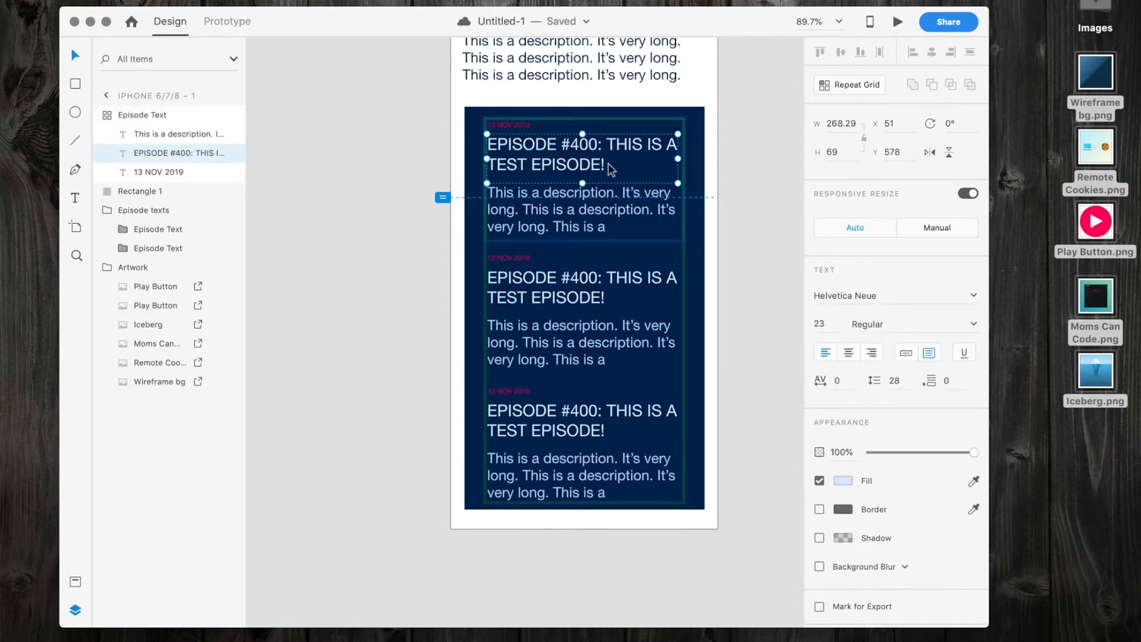
left_click(842, 481)
mouse_move(671, 395)
left_mouse_down()
mouse_move(658, 413)
mouse_move(776, 491)
mouse_move(583, 443)
mouse_move(742, 395)
mouse_move(618, 377)
mouse_move(668, 396)
mouse_move(658, 386)
left_mouse_up()
left_click(736, 200)
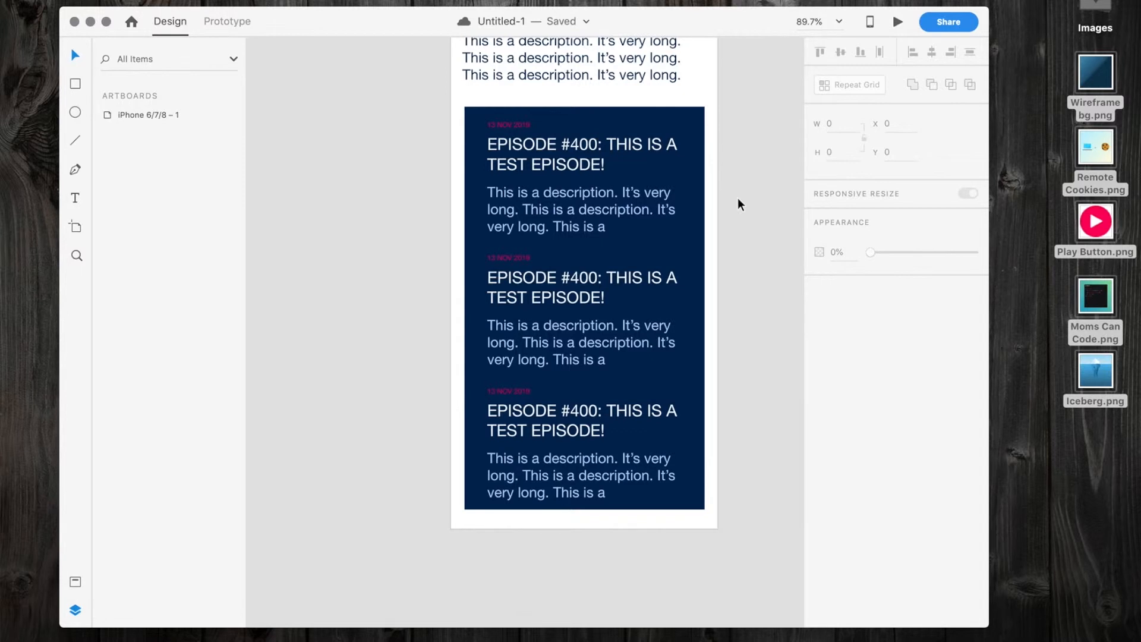
Duplicate the whole iPhone artboard to the right of the original, at about X 599.
scroll(739, 204, "up", 10)
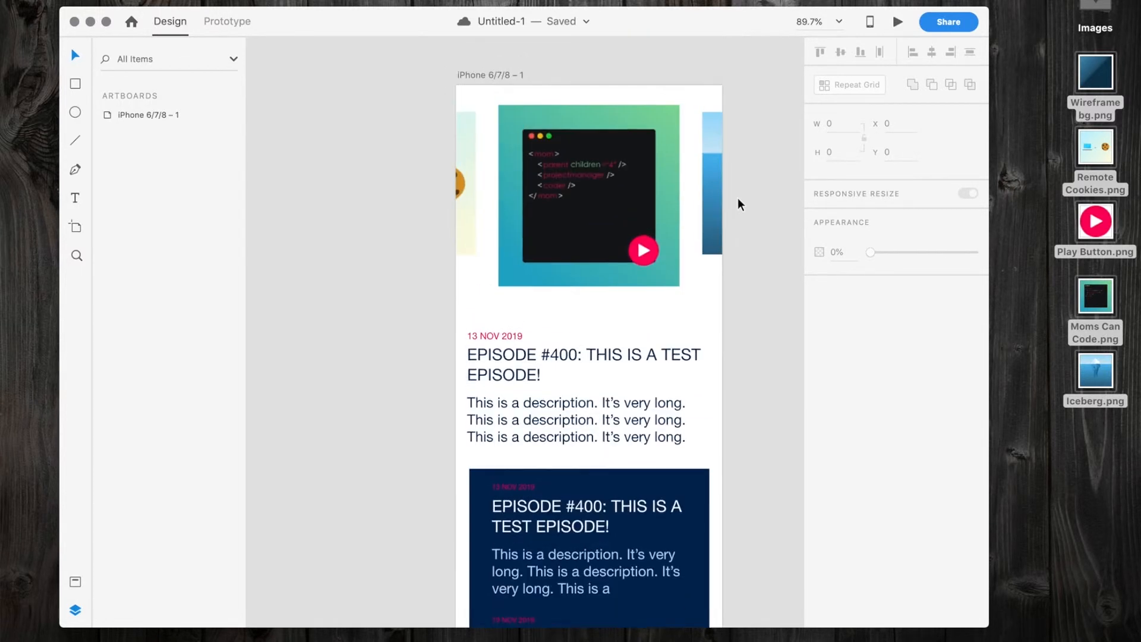
scroll(738, 199, "down", 3)
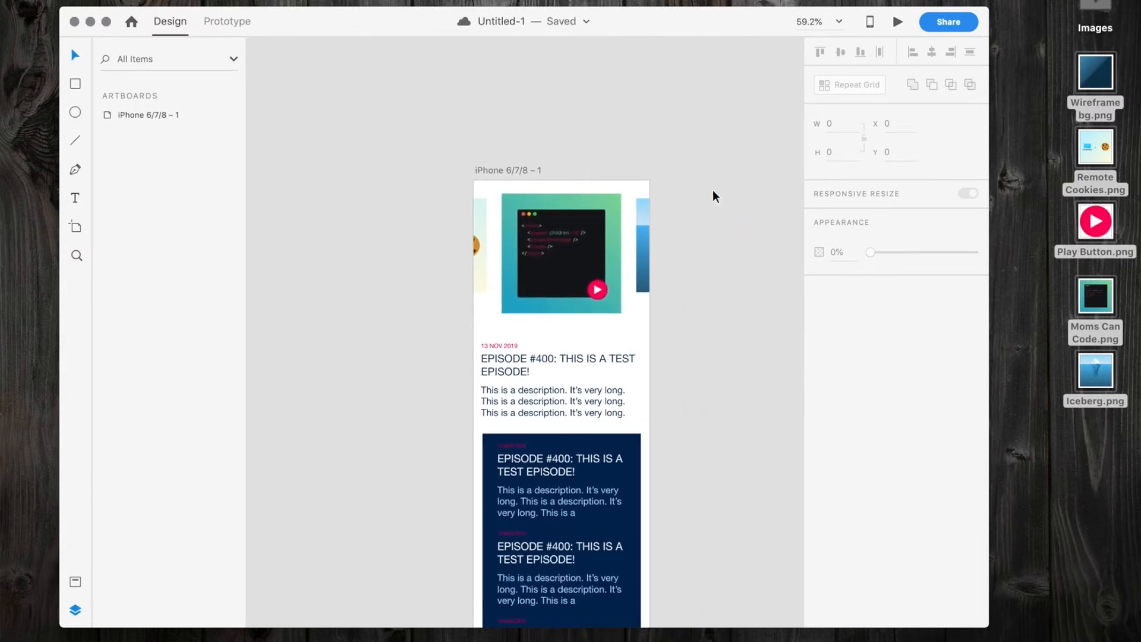
left_click_drag(501, 165, 707, 170)
scroll(708, 166, "right", 5)
scroll(708, 166, "down", 1)
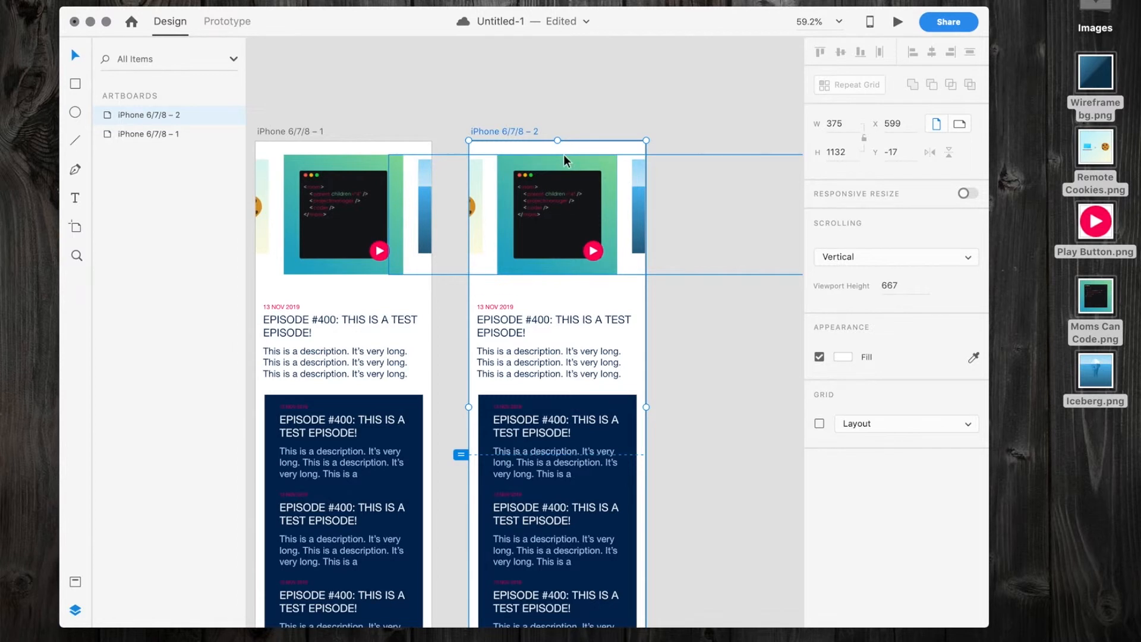
Shrink the Moms Can Code image on the second artboard to 200 × 200 and move it left to about X -172.
left_click(600, 236)
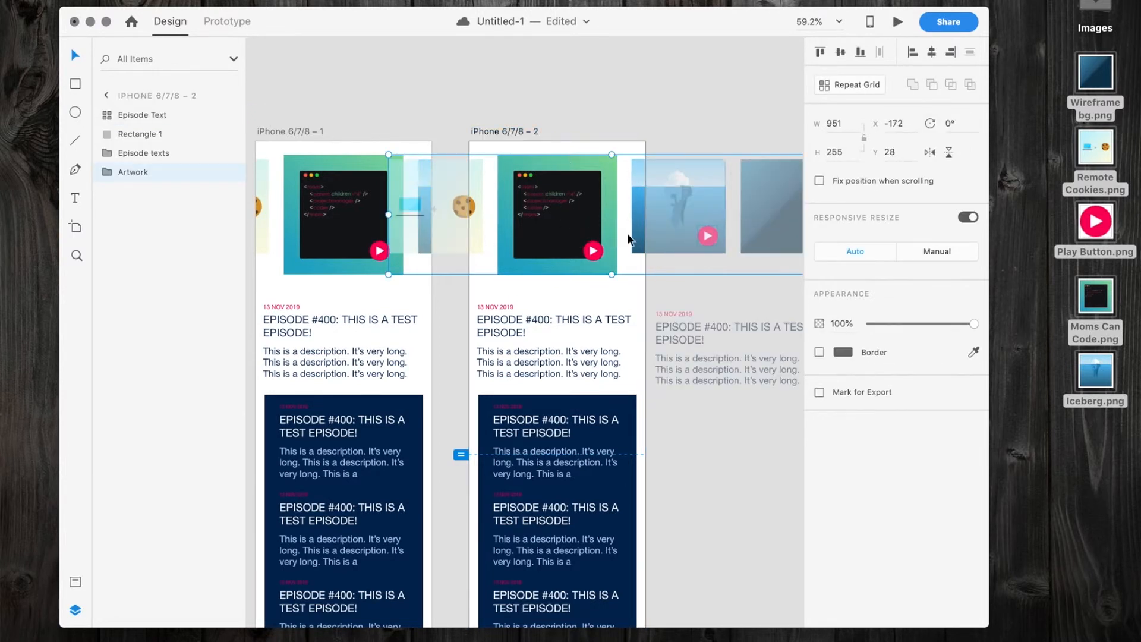
key("Escape")
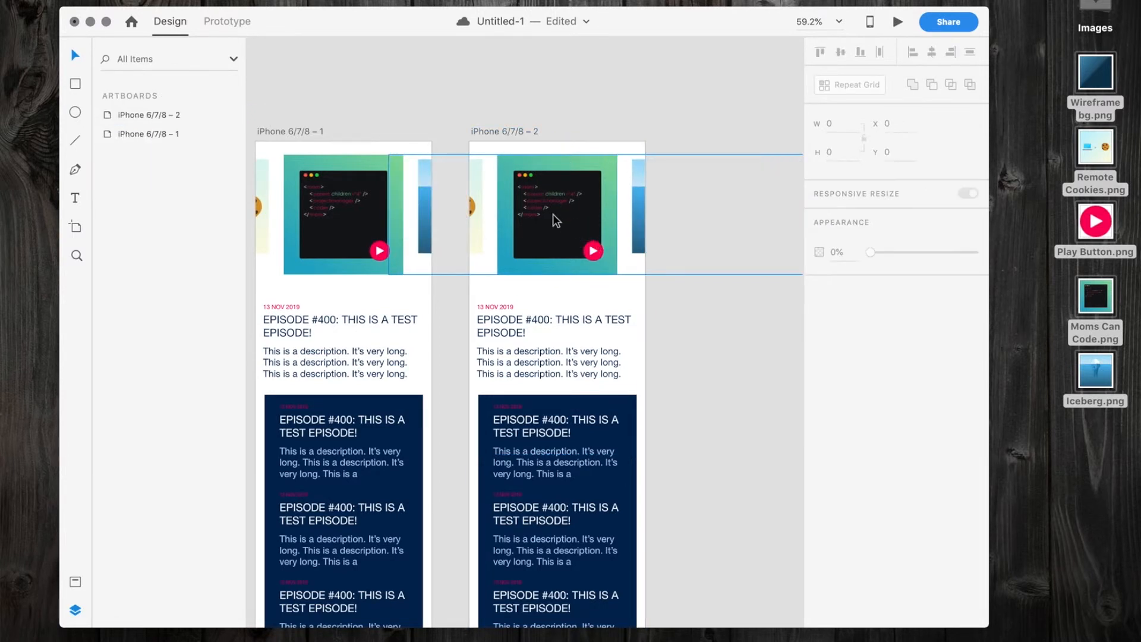
double_click(556, 213)
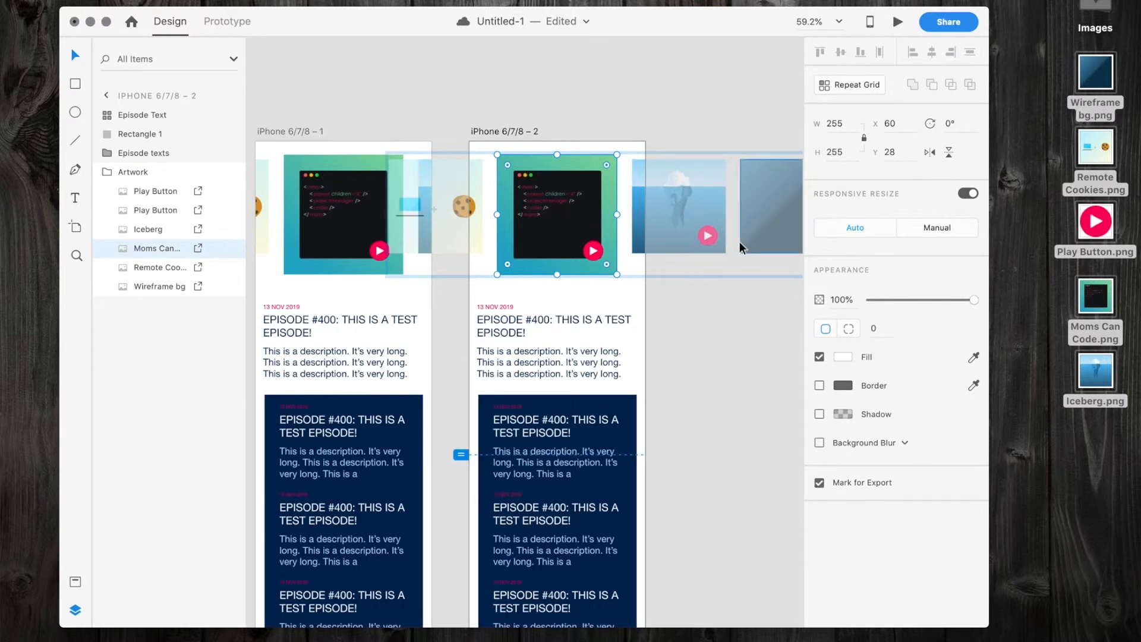
left_click(836, 124)
type("200")
key("Return")
left_click(525, 241)
left_click_drag(567, 232, 459, 232)
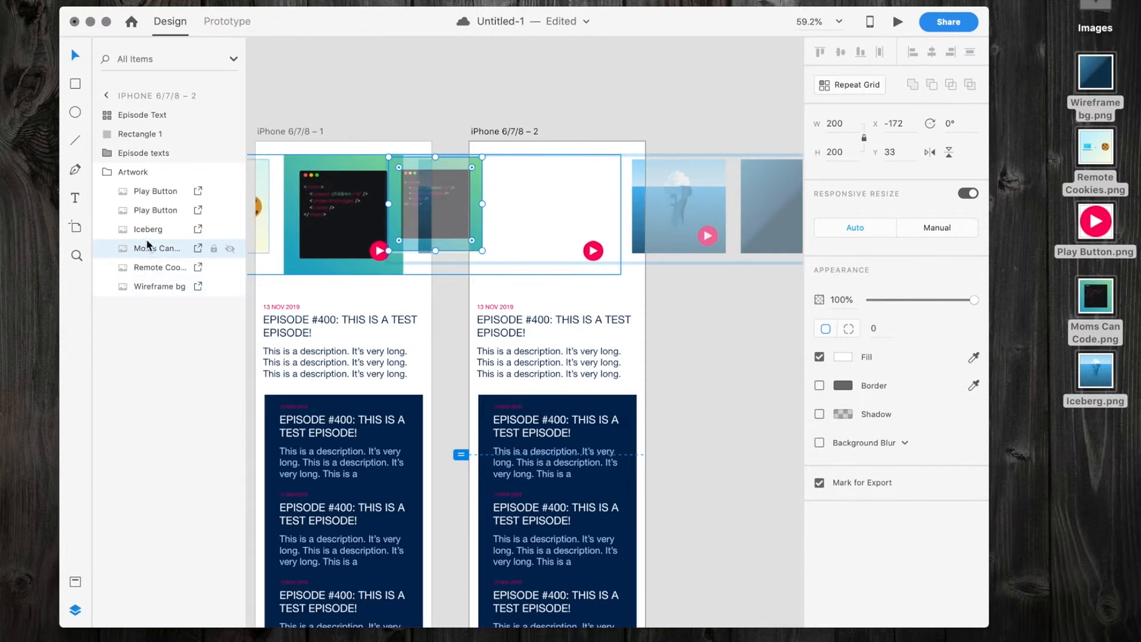
Move the Remote Cookies image on the second artboard left to about X -402.
left_click(155, 268)
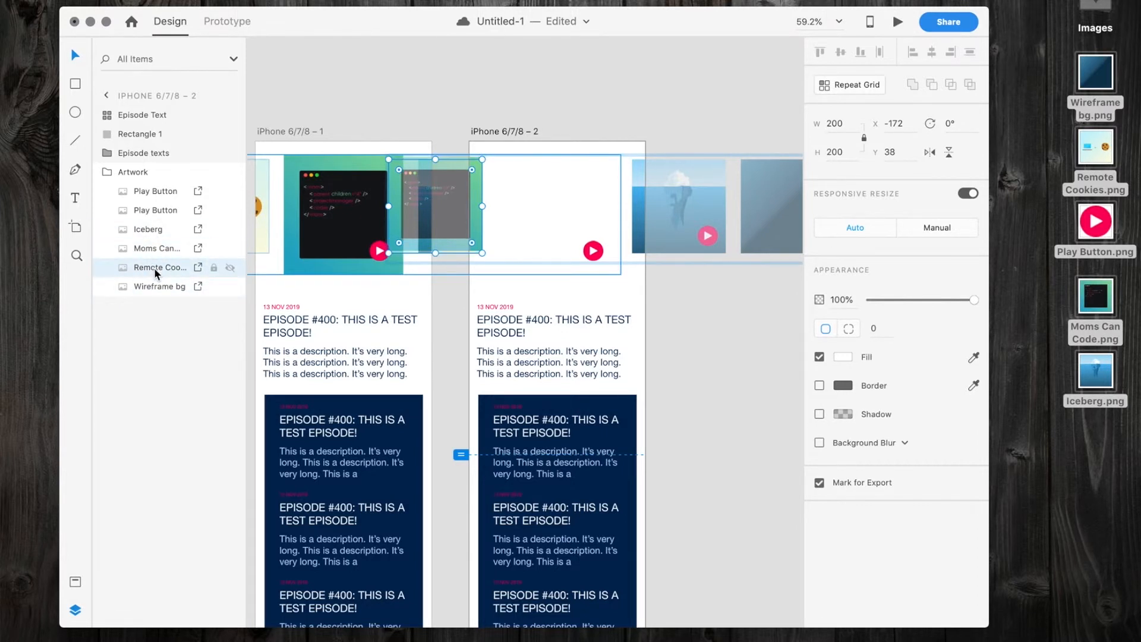
key("shift+Left")
key("shift+Left")
key("shift+Left")
key("shift+Left")
key("shift+Left")
key("shift+Left")
key("shift+Left")
key("shift+Left")
key("shift+Left")
key("shift+Left")
key("shift+Left")
key("shift+Left")
key("shift+Left")
key("shift+Left")
key("shift+Left")
key("shift+Left")
key("shift+Left")
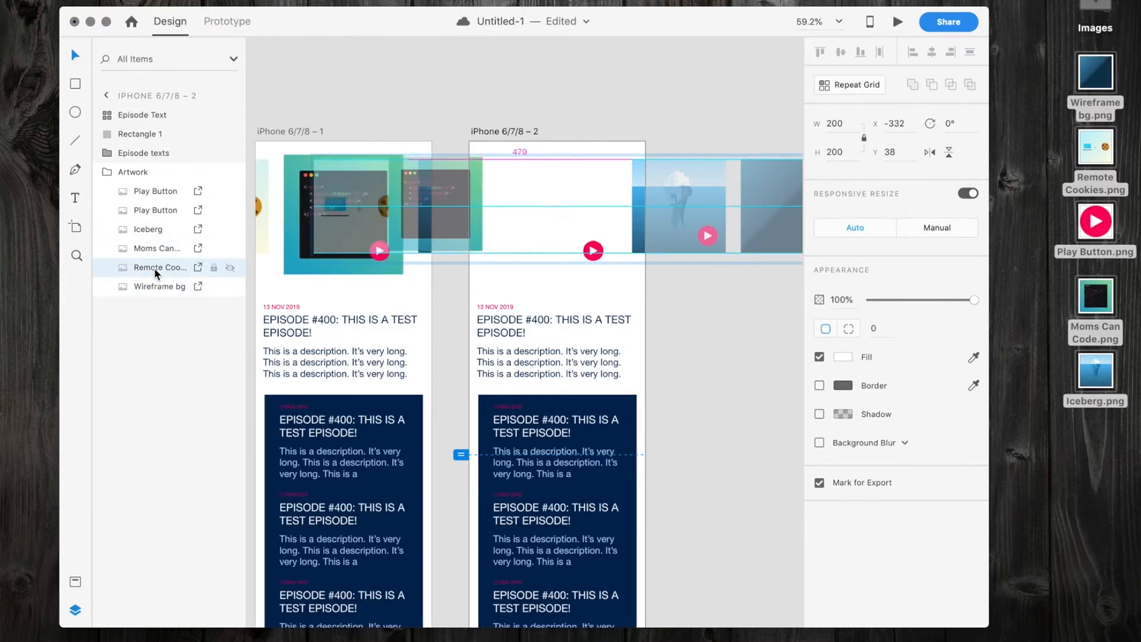
key("shift+Left")
key("shift+Left")
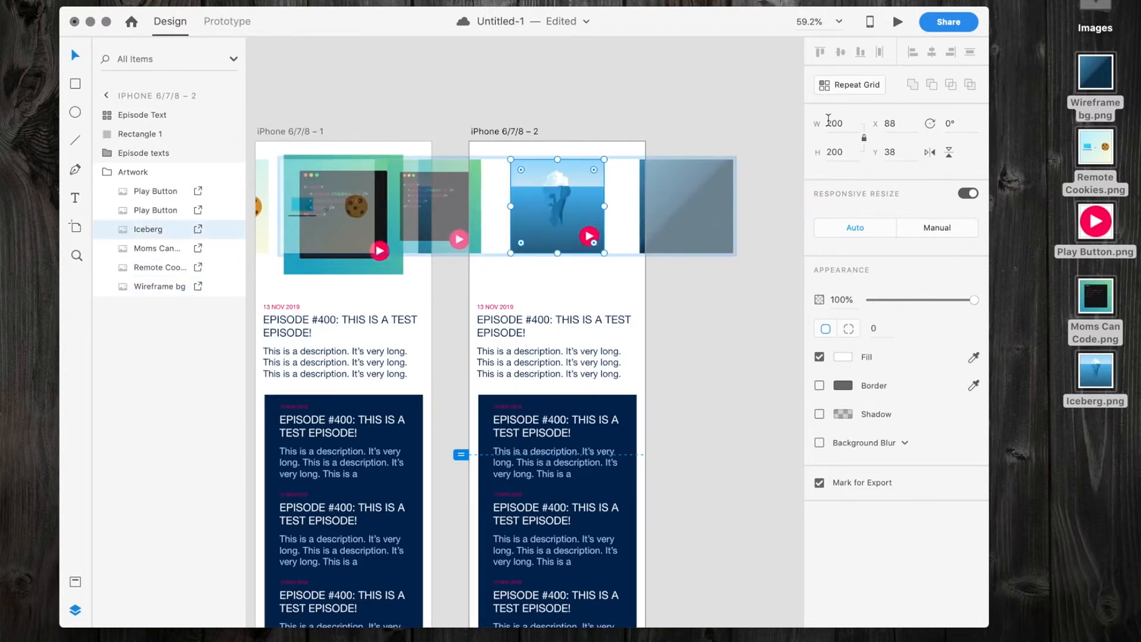
Enlarge the centred Iceberg image to about 255 with its play button at X 256, Y 195, and place Wireframe bg beside it near X 359.
left_click(828, 119)
key("Return")
left_click_drag(556, 255, 599, 255)
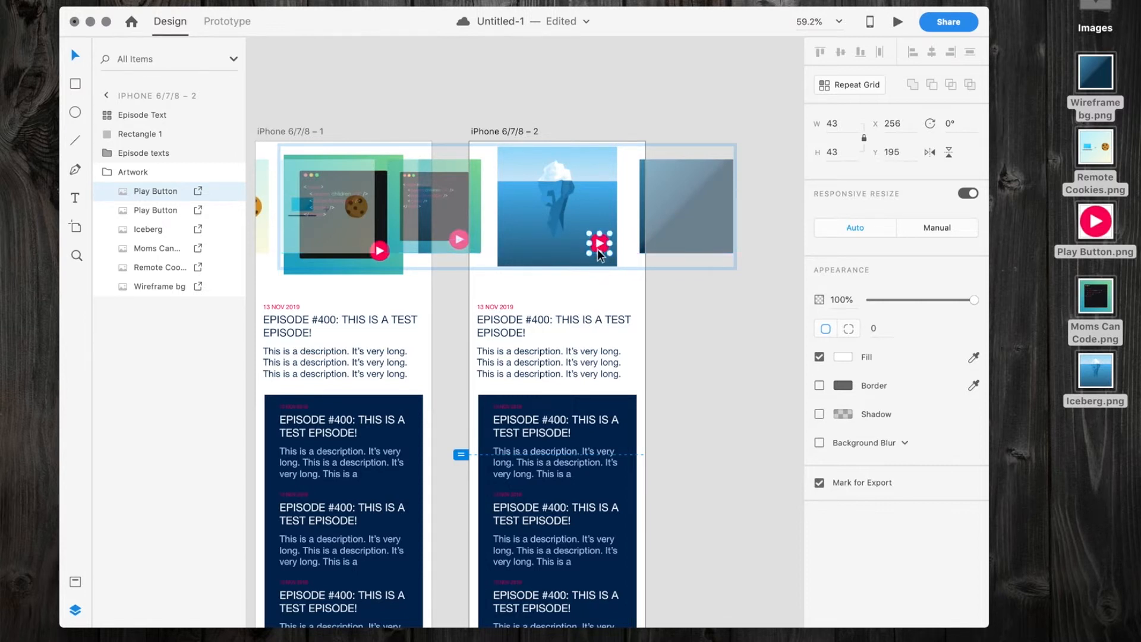
left_click(675, 226)
left_click_drag(675, 225, 670, 225)
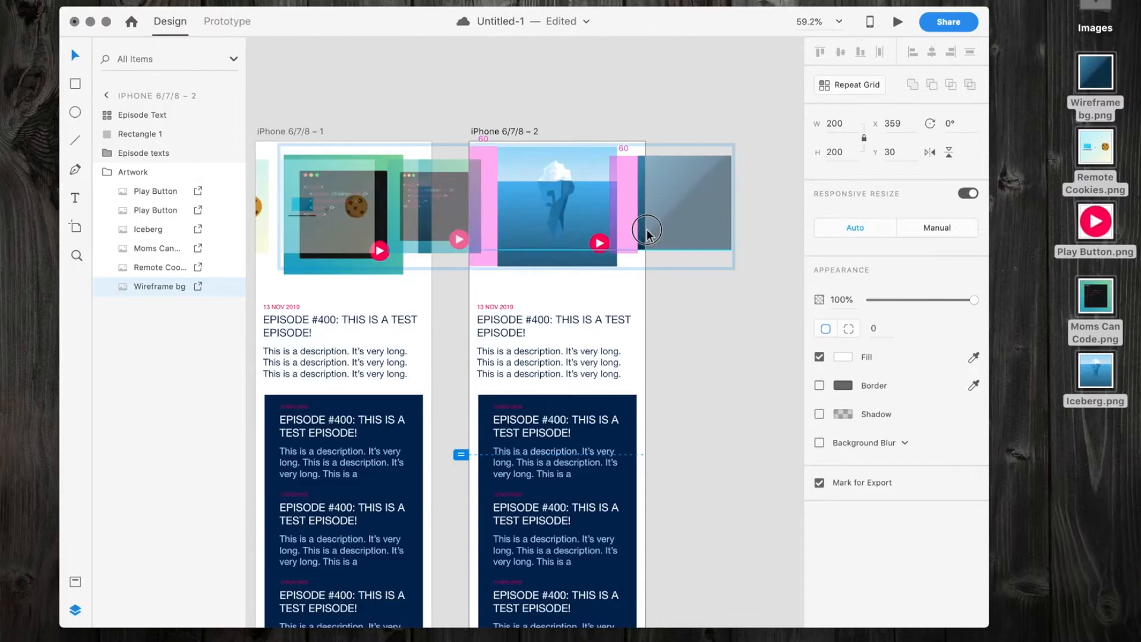
Shift the Episode texts on the second artboard left so the Episode #400 text sits under the Iceberg artwork, and deselect.
left_click(591, 352)
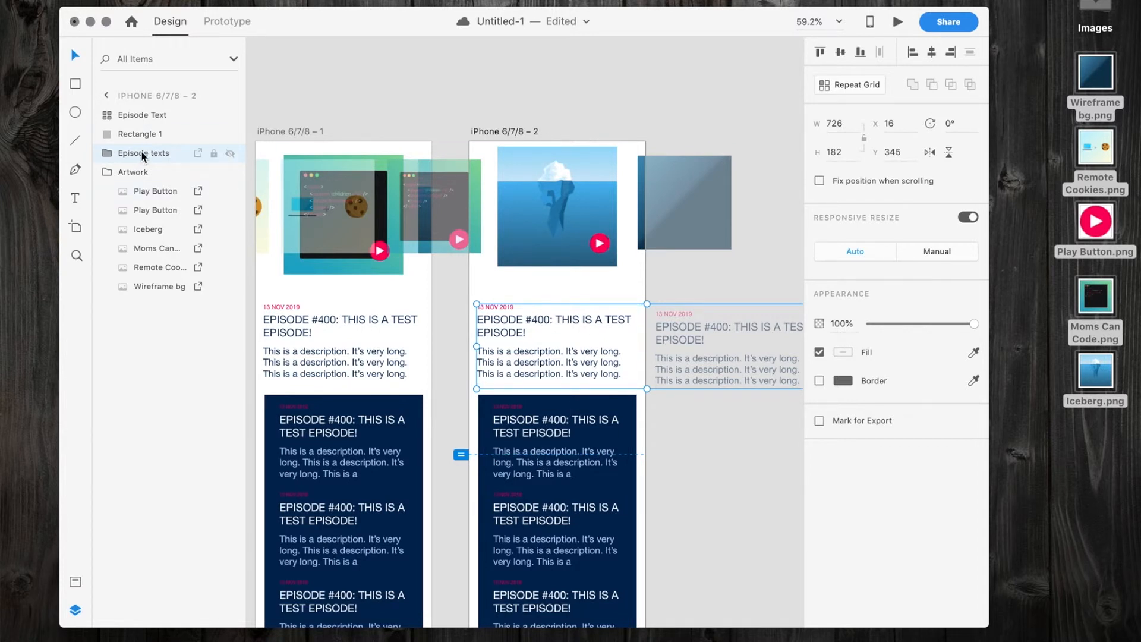
left_click_drag(702, 341, 538, 327)
left_click(282, 69)
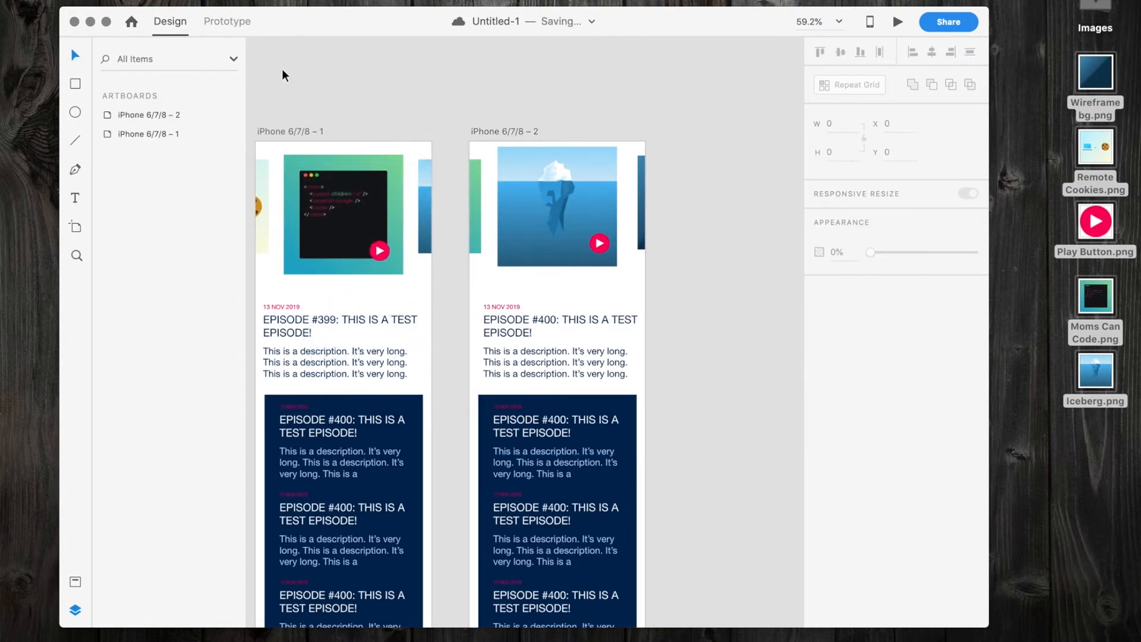
In Prototype mode, link the Artwork group of iPhone 6/7/8 – 1 to iPhone 6/7/8 – 2 with a Drag trigger and Auto-Animate.
left_click(236, 23)
left_click(345, 196)
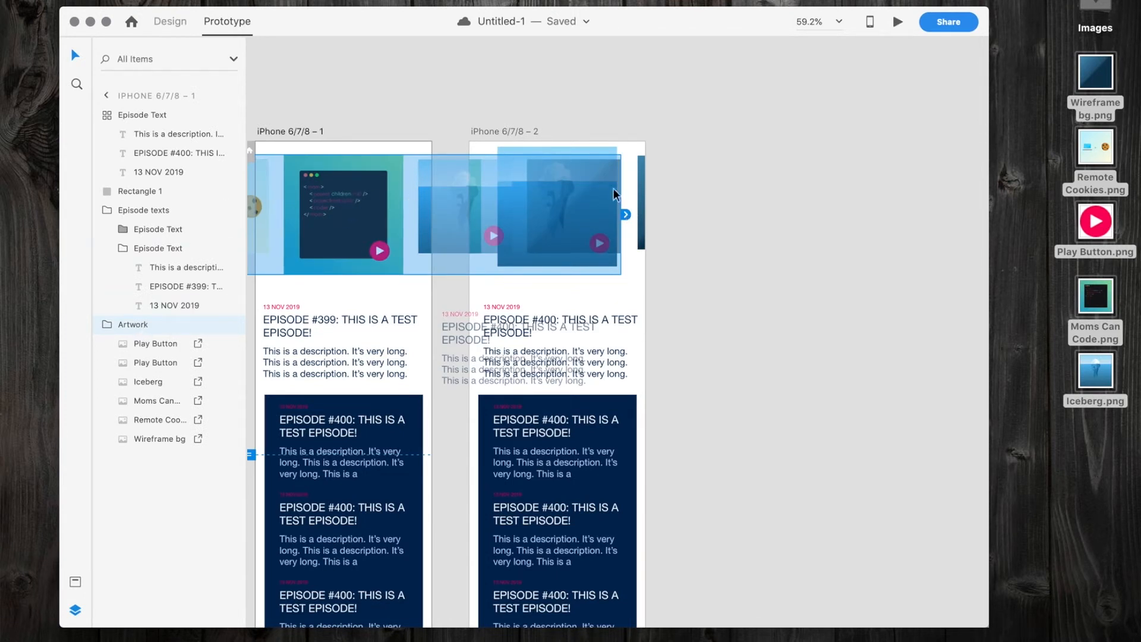
left_click_drag(625, 214, 550, 538)
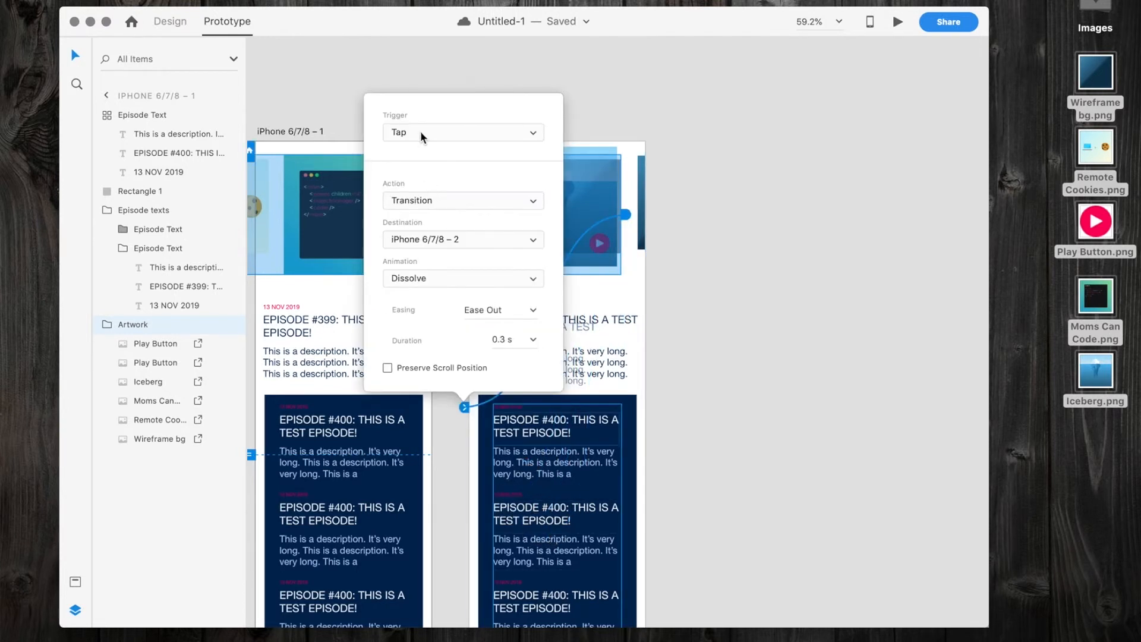
left_click(420, 137)
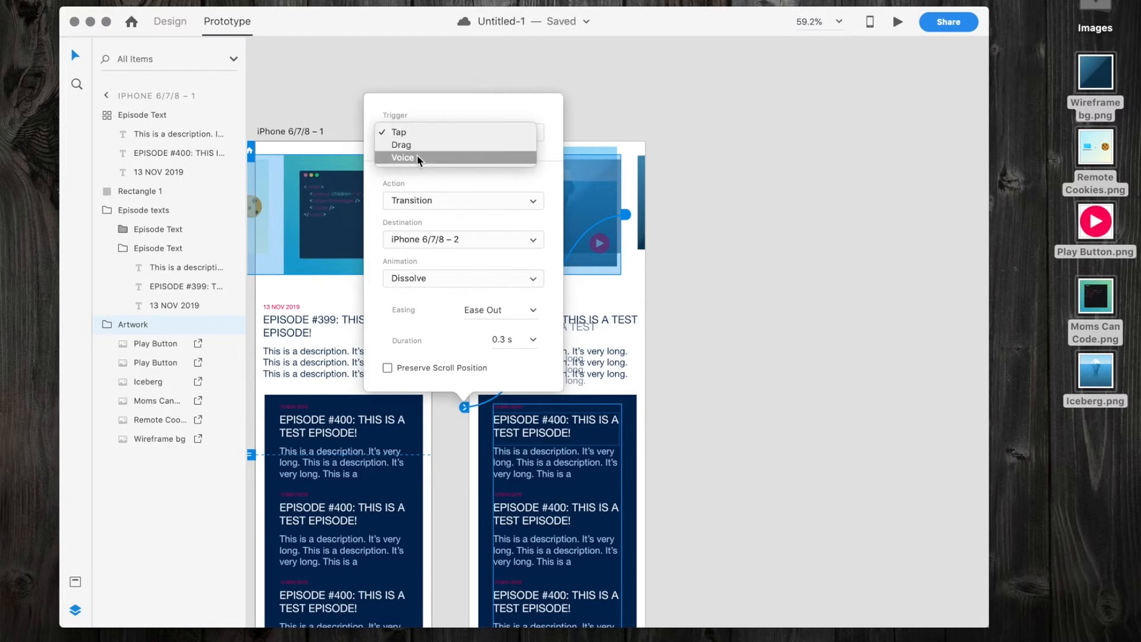
left_click(415, 143)
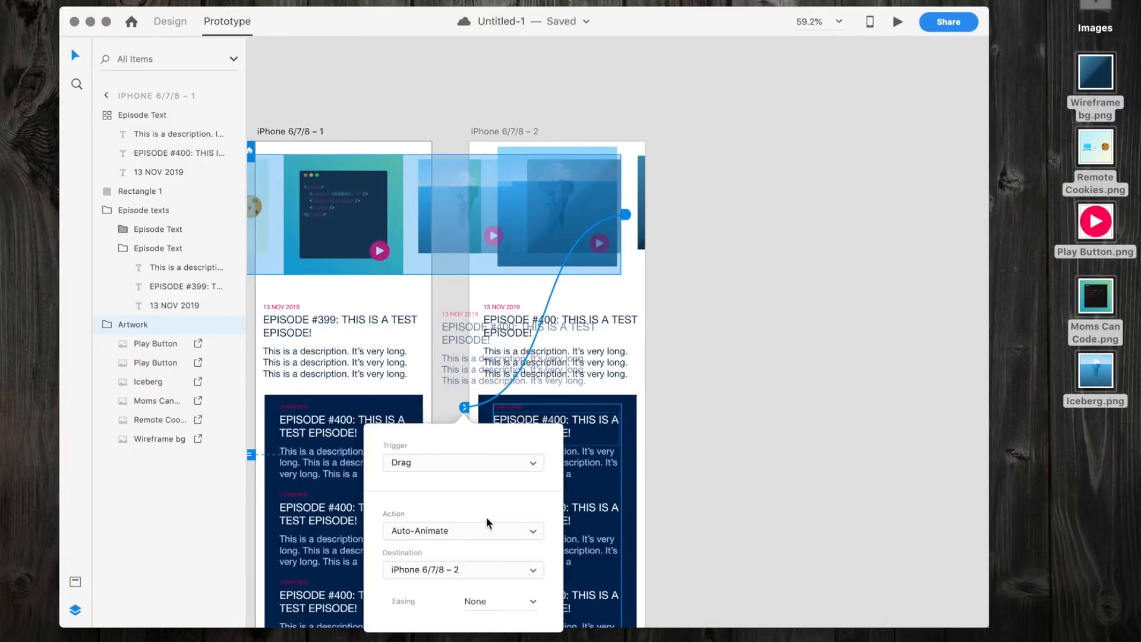
left_click(697, 388)
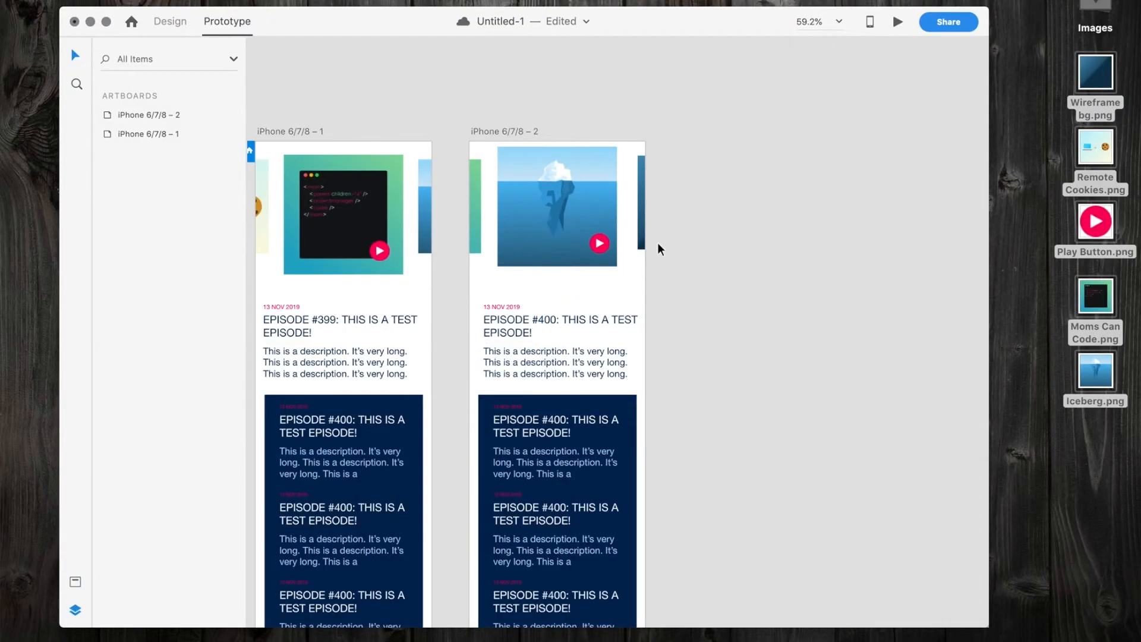
Link the Wireframe bg image on the second artboard back to iPhone 6/7/8 – 1 with a Drag trigger and Auto-Animate.
left_click(620, 191)
double_click(643, 191)
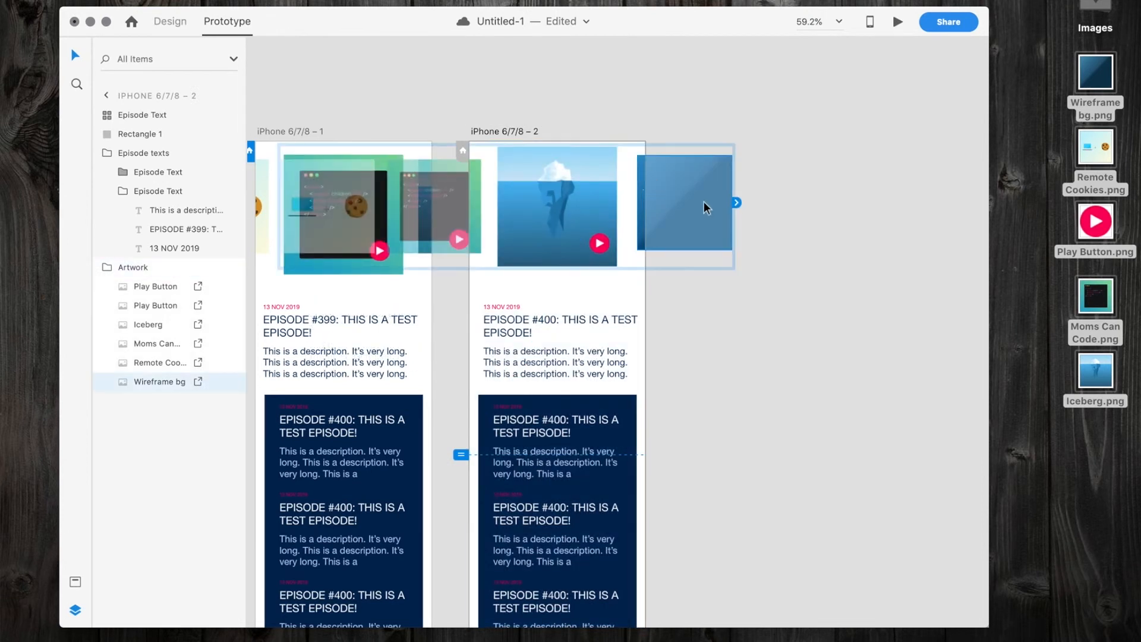
left_click_drag(738, 202, 370, 387)
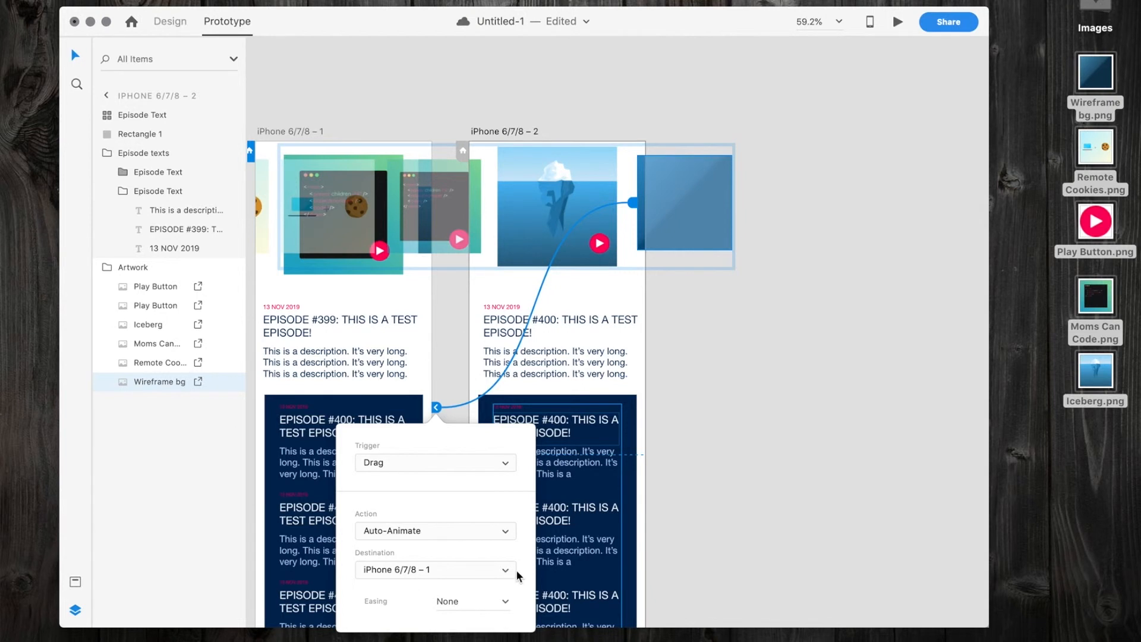
left_click(749, 484)
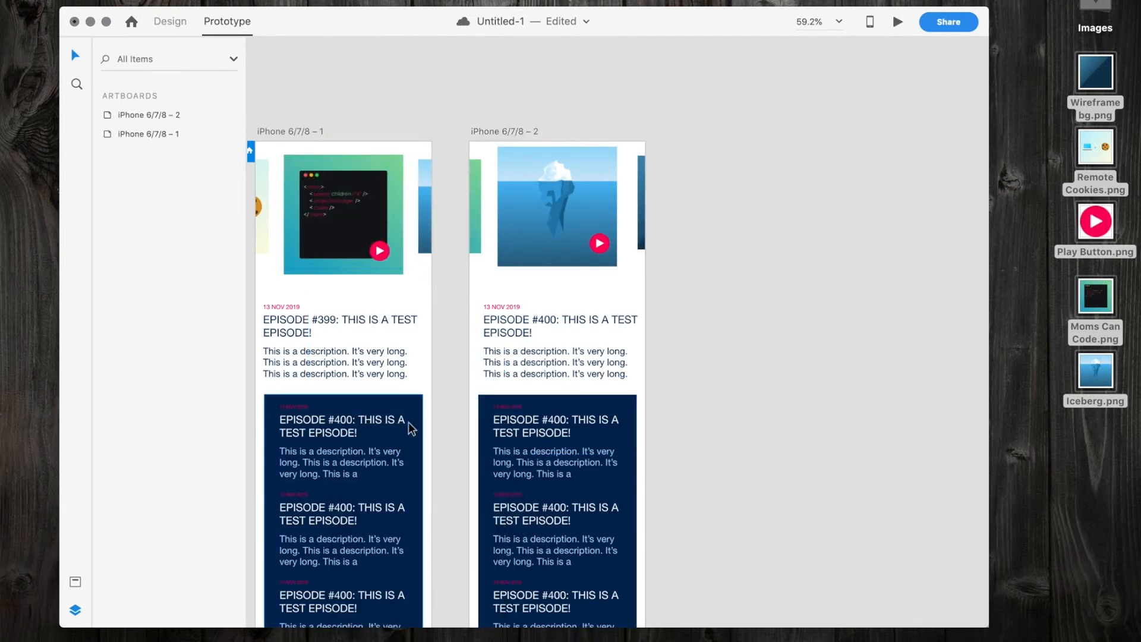
Open the prototype preview starting from the iPhone 6/7/8 – 1 artboard and reposition its window.
left_click(294, 132)
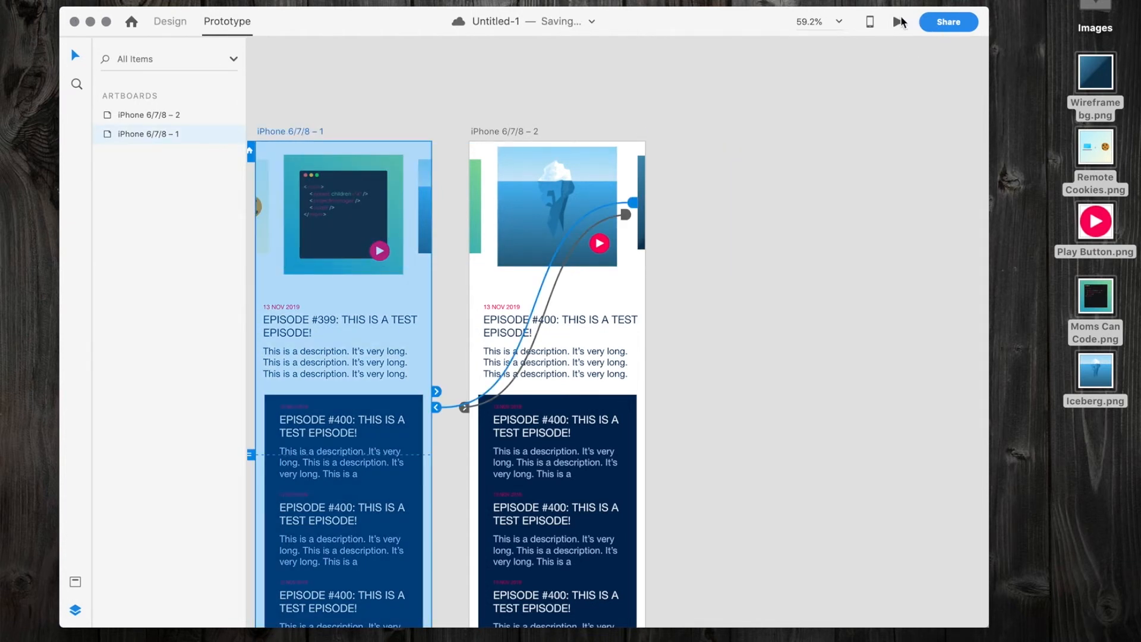
left_click(898, 23)
left_click_drag(491, 105, 559, 26)
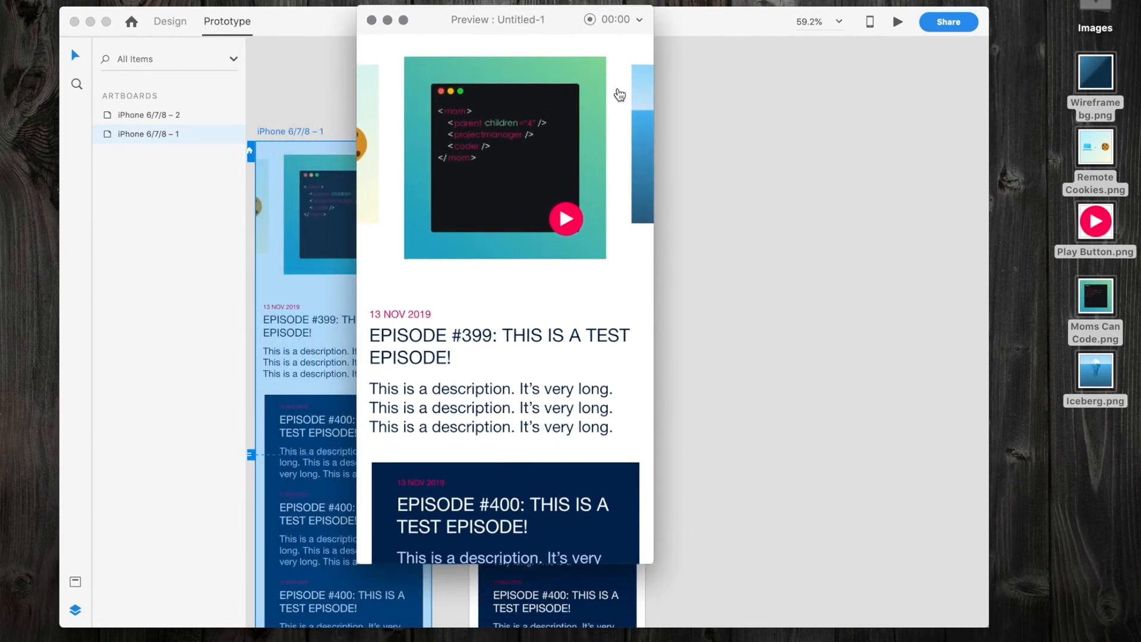
left_click(672, 160)
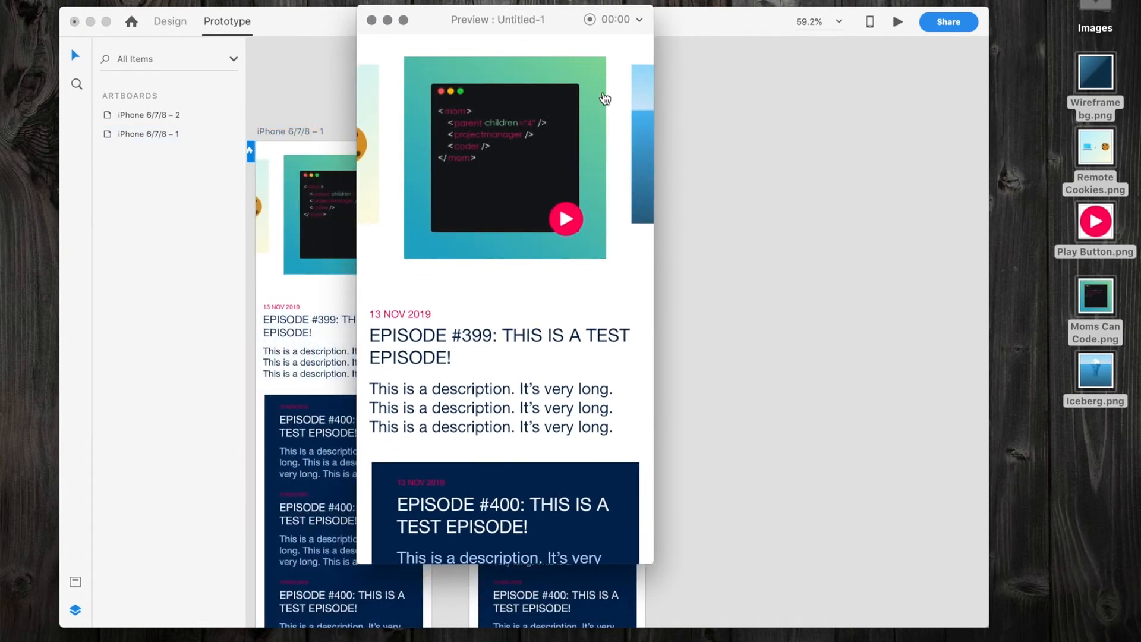
Test the preview's vertical scrolling and swipe the artwork to the Iceberg episode and back.
scroll(479, 204, "down", 1)
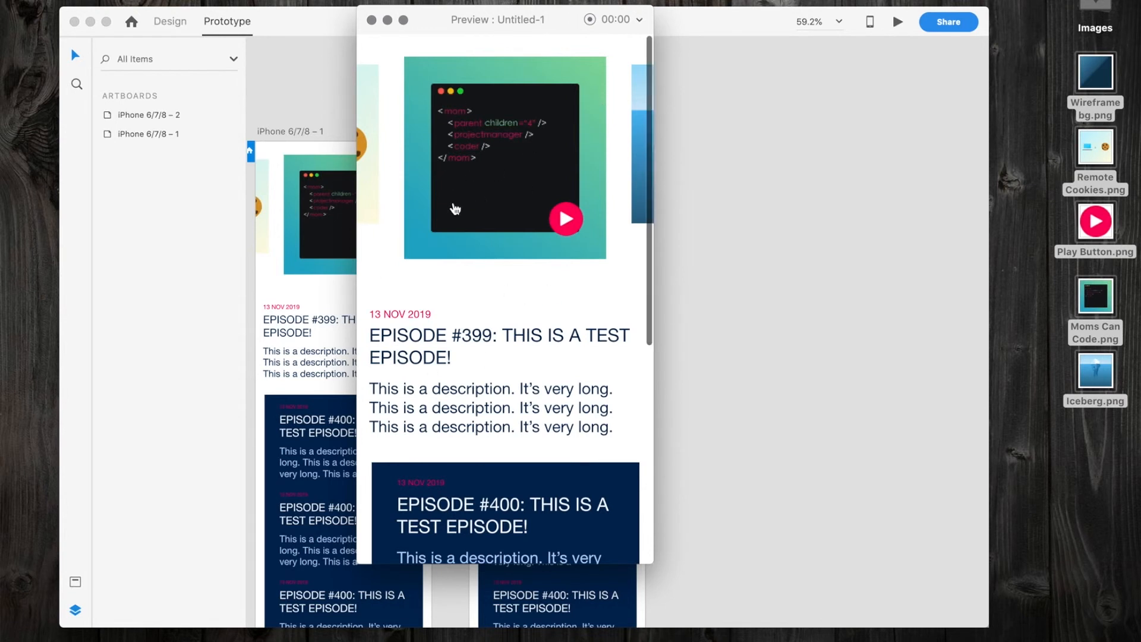
scroll(456, 209, "down", 5)
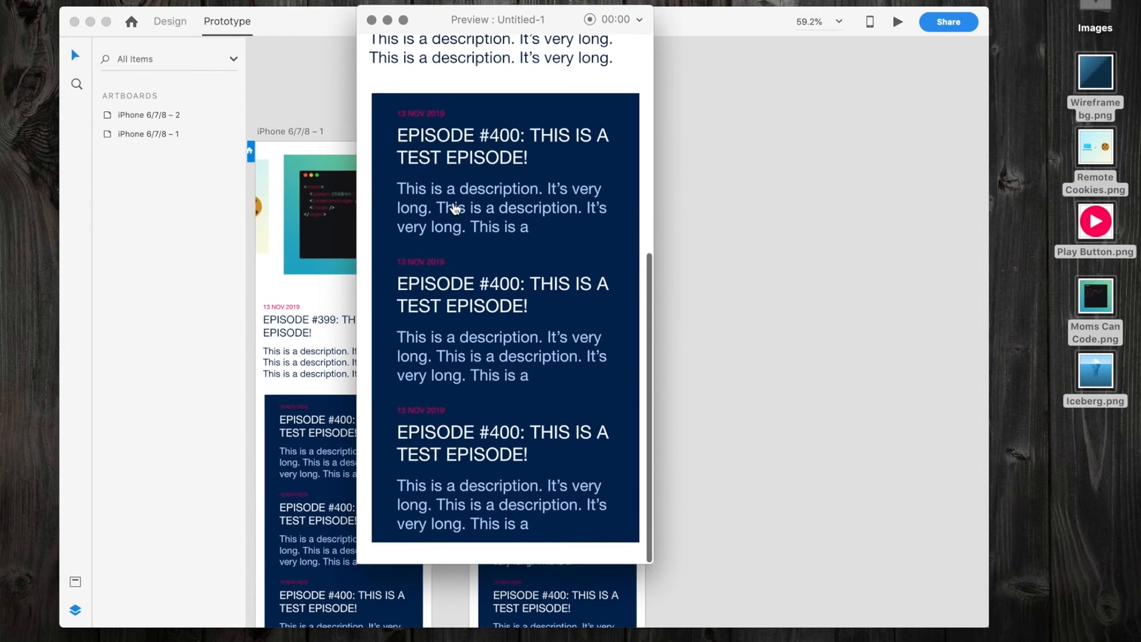
scroll(455, 210, "up", 5)
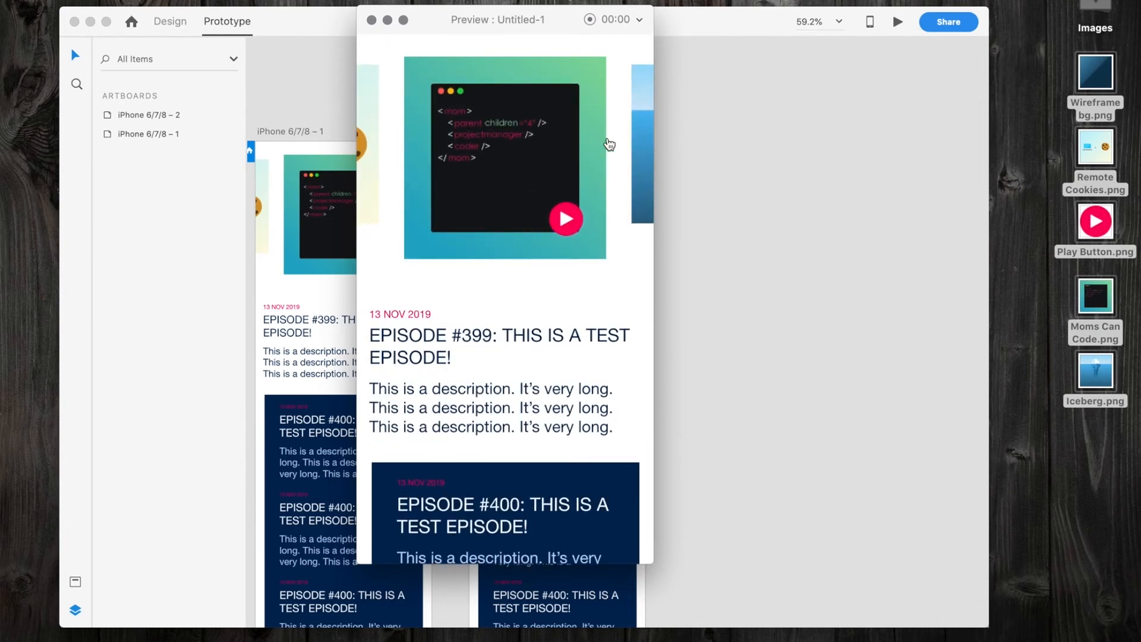
left_click_drag(614, 146, 419, 127)
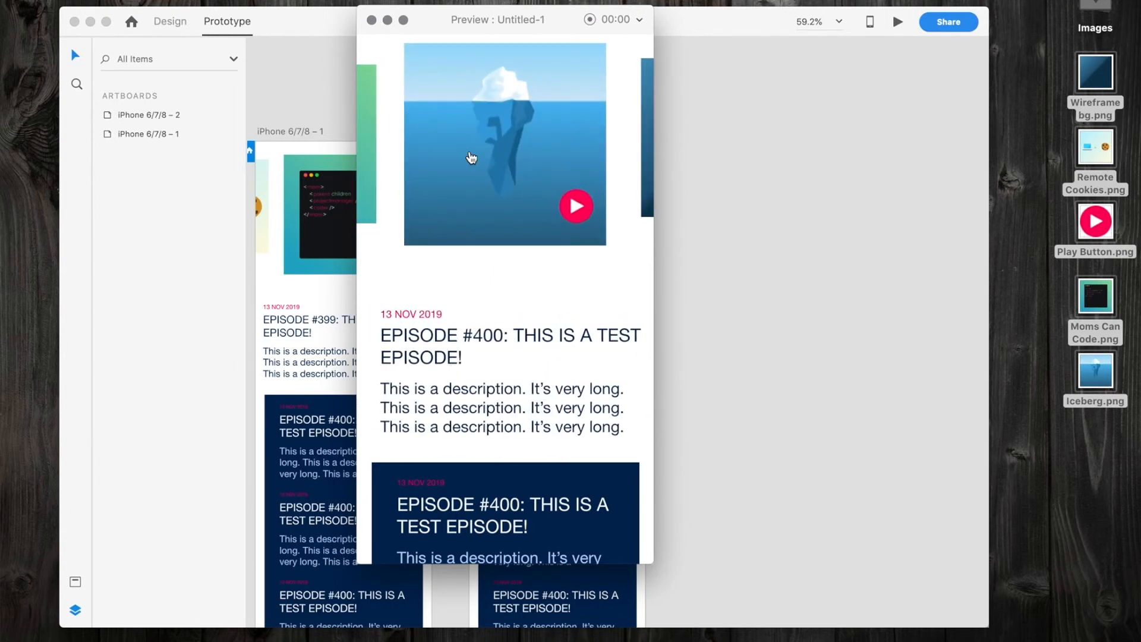
left_click_drag(415, 161, 622, 158)
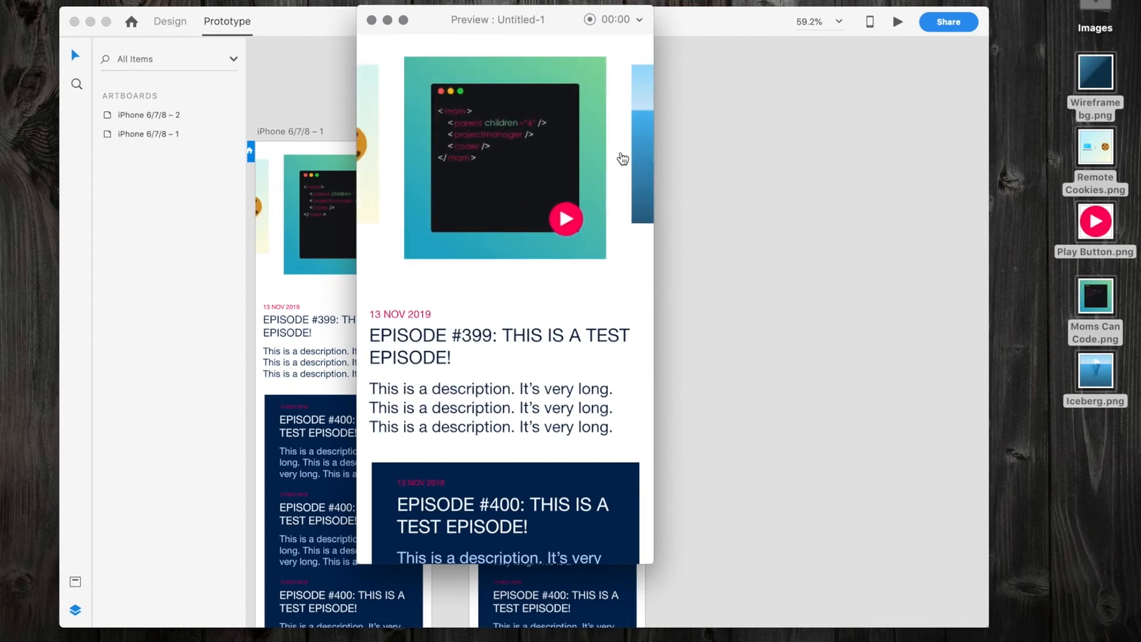